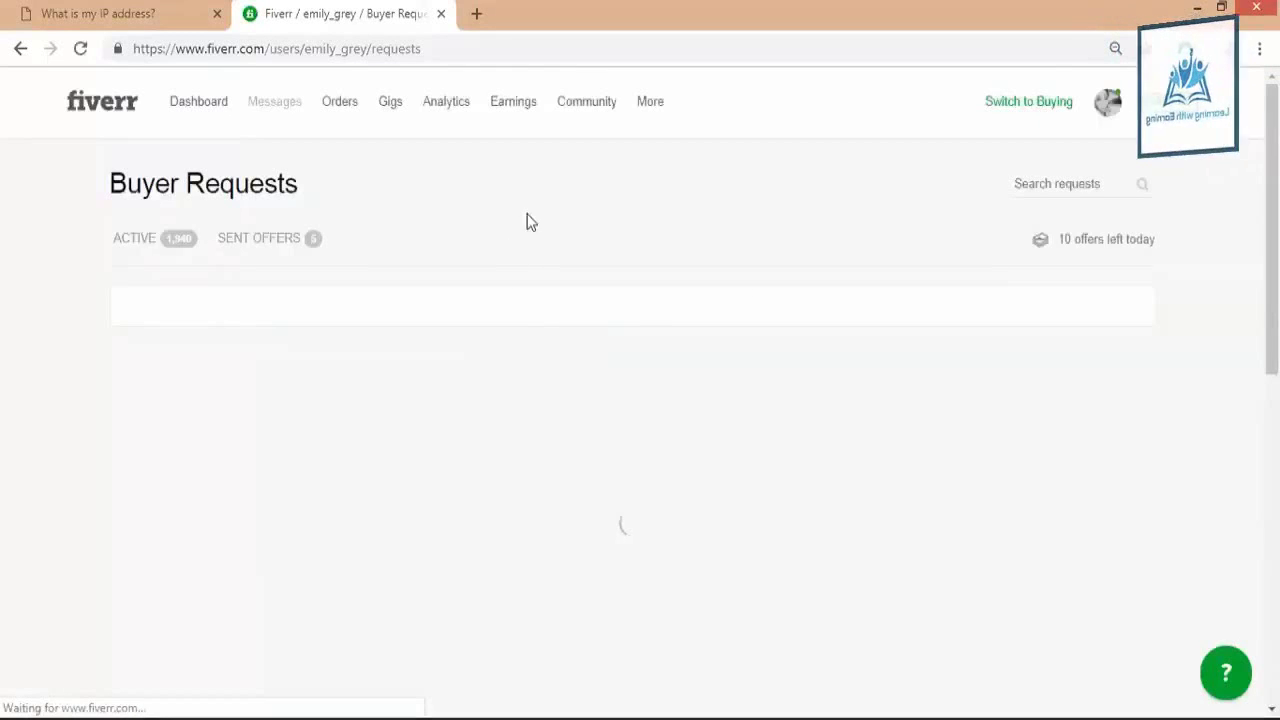
Step: Examine the custom offer form for the WordPress speed and SEO request using the monthly SEO gig, and close it
scroll(757, 389, "down", 5)
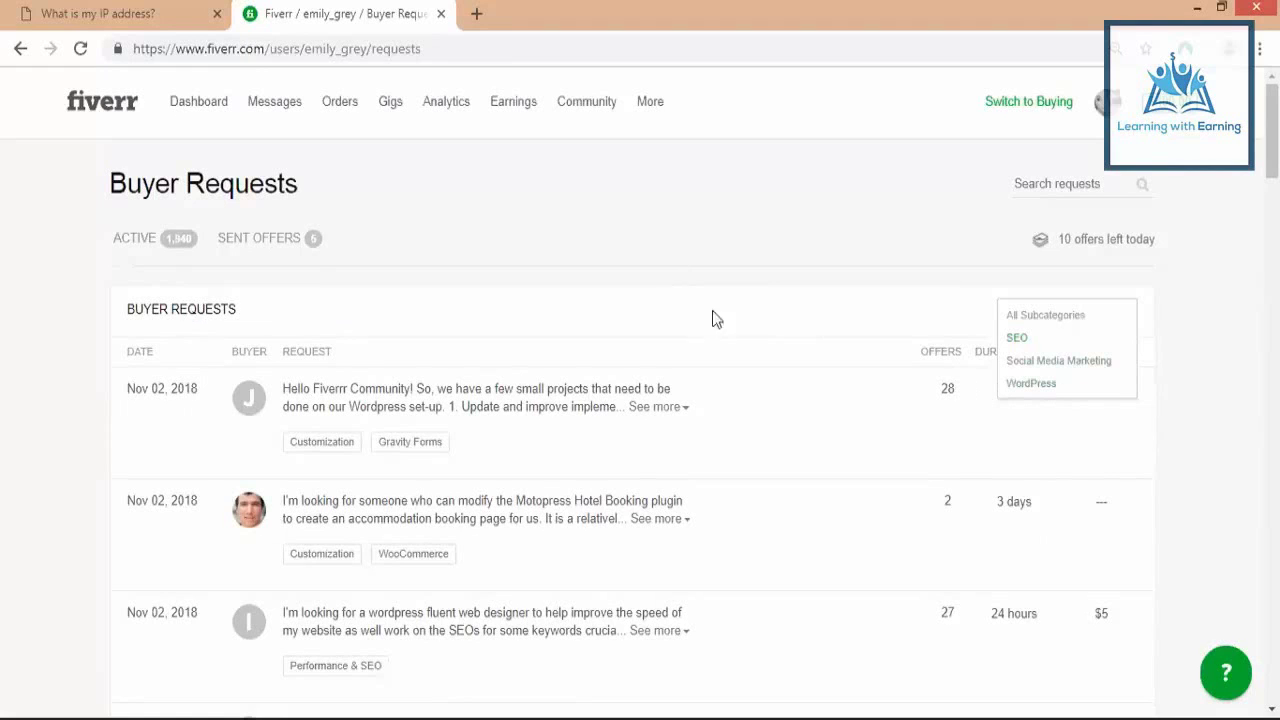
left_click(757, 289)
scroll(757, 289, "down", 3)
scroll(1092, 338, "down", 1)
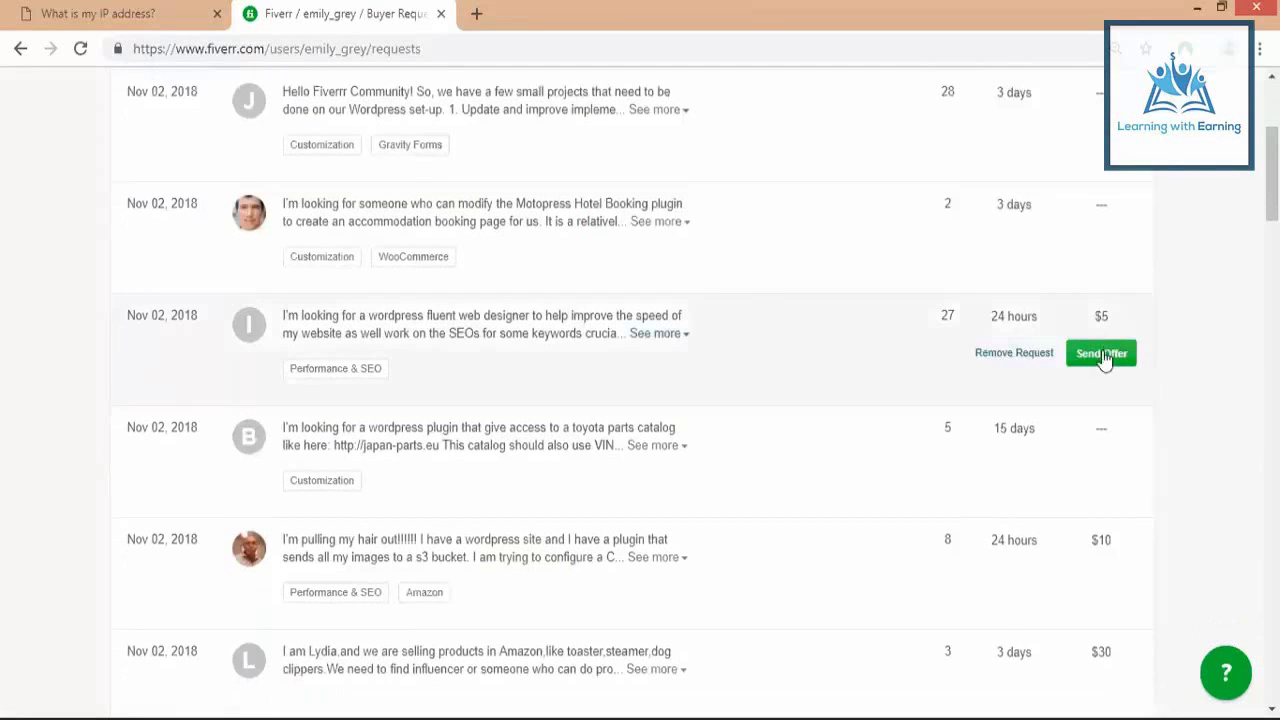
left_click(1104, 356)
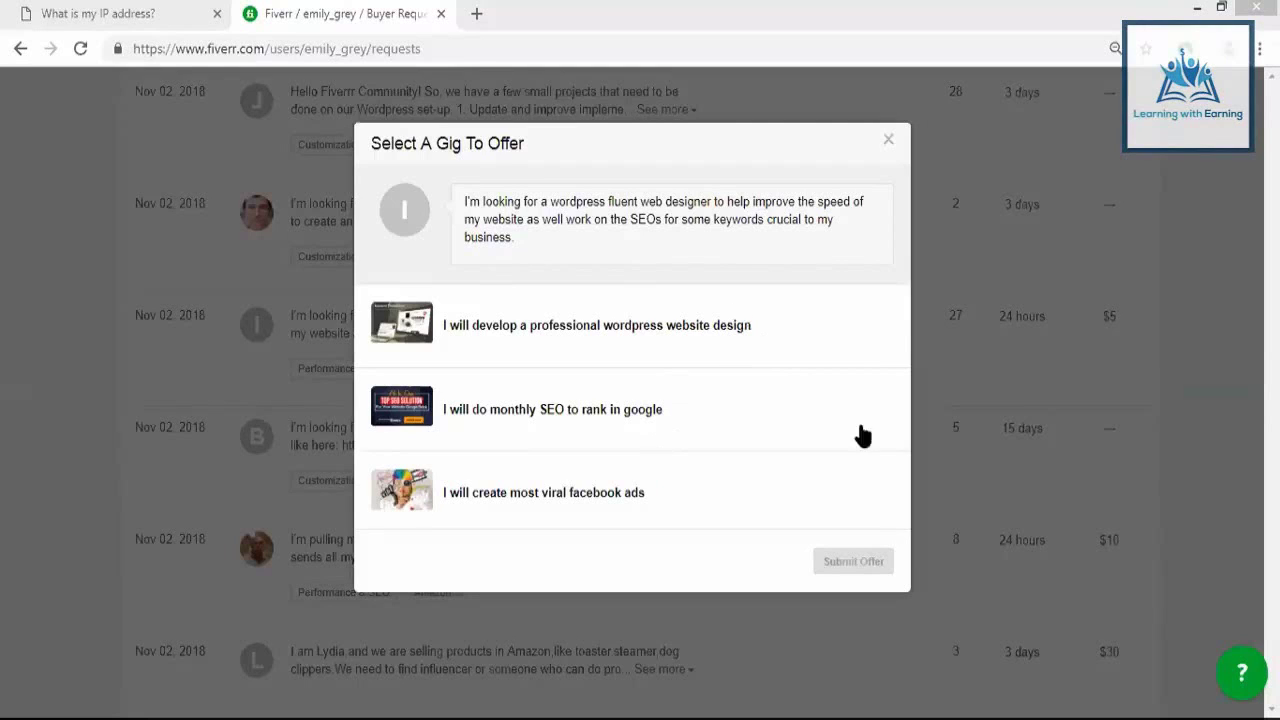
left_click(715, 421)
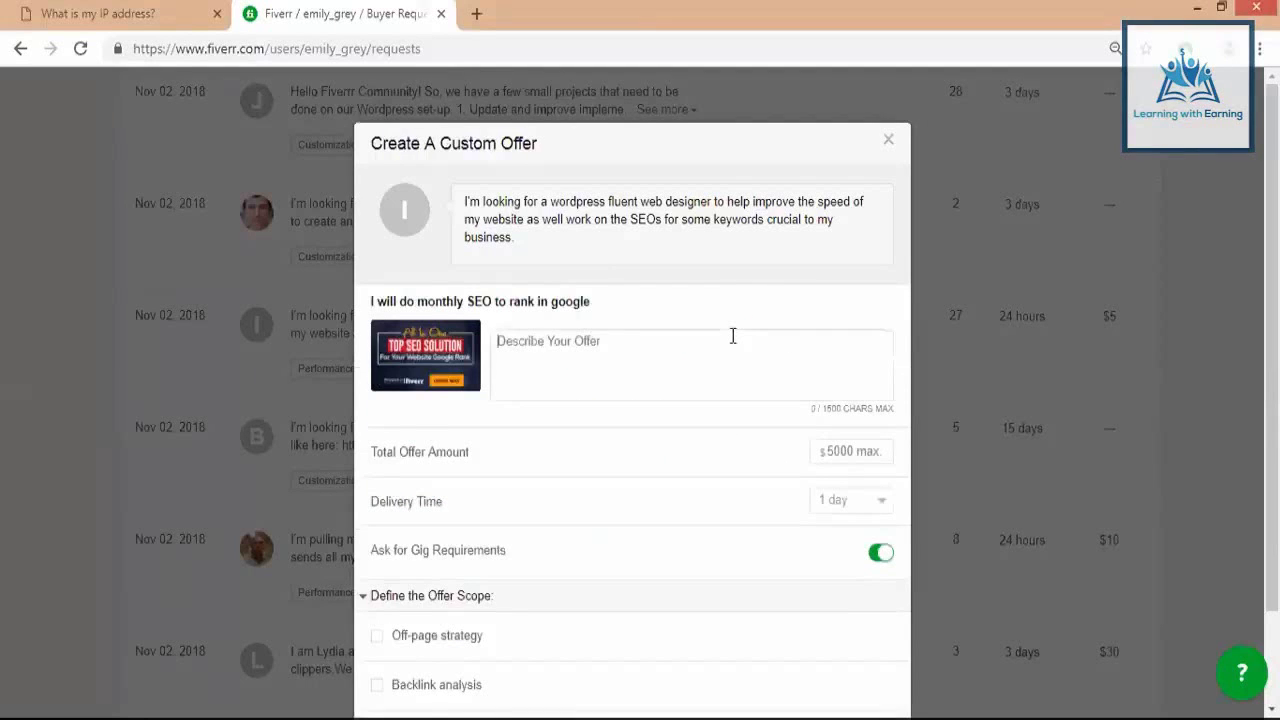
left_click(680, 366)
left_click(888, 139)
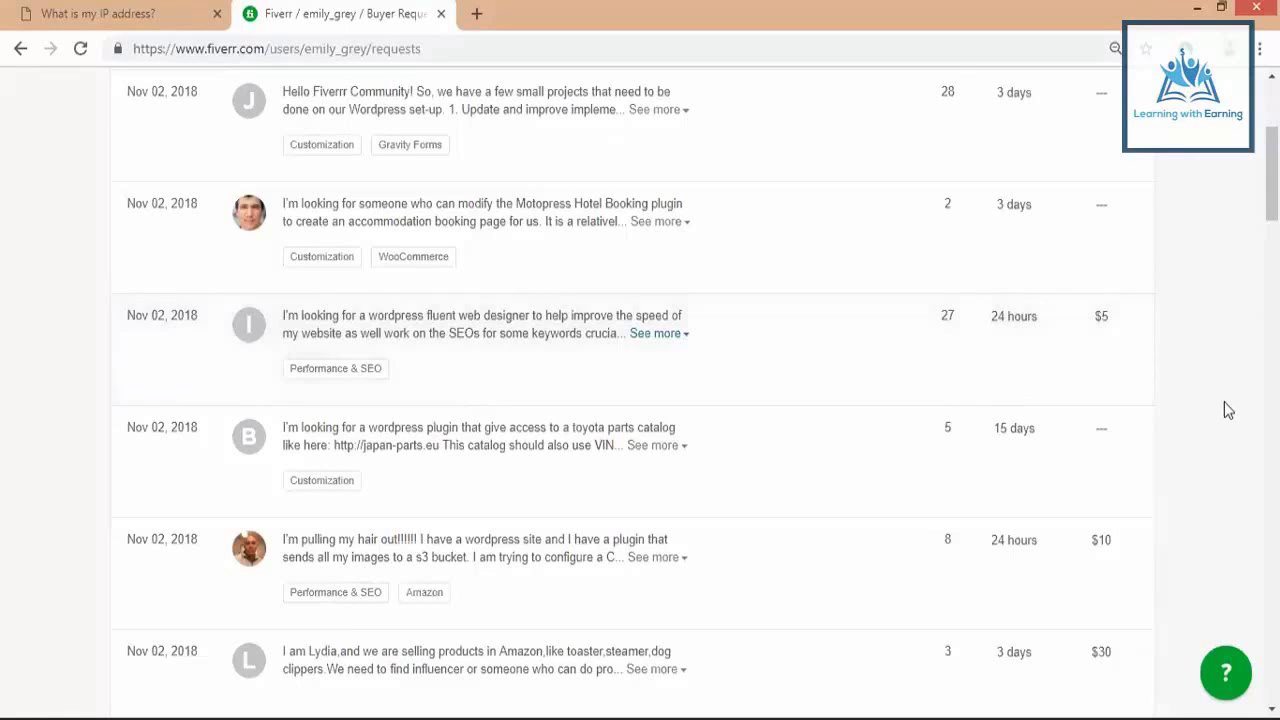
Step: Look through the active buyer requests, comparing their offer counts, durations and budgets
scroll(1228, 410, "up", 2)
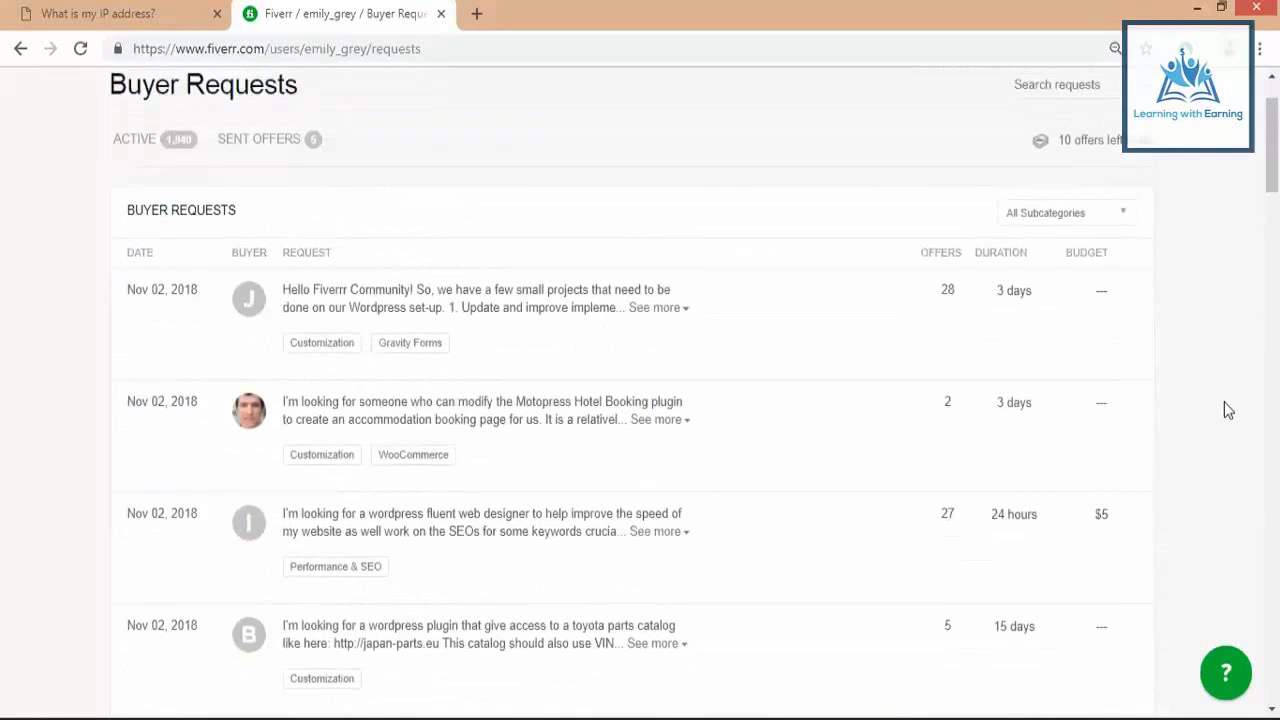
scroll(1226, 380, "down", 5)
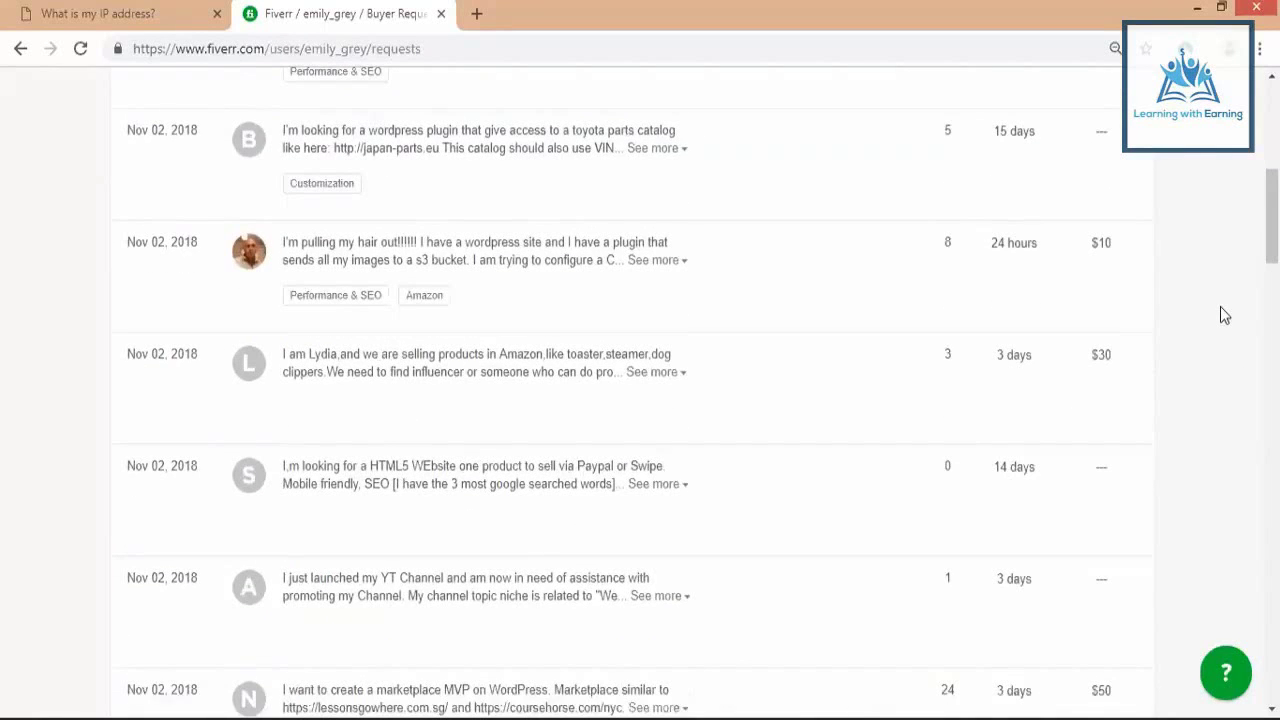
scroll(1090, 335, "down", 4)
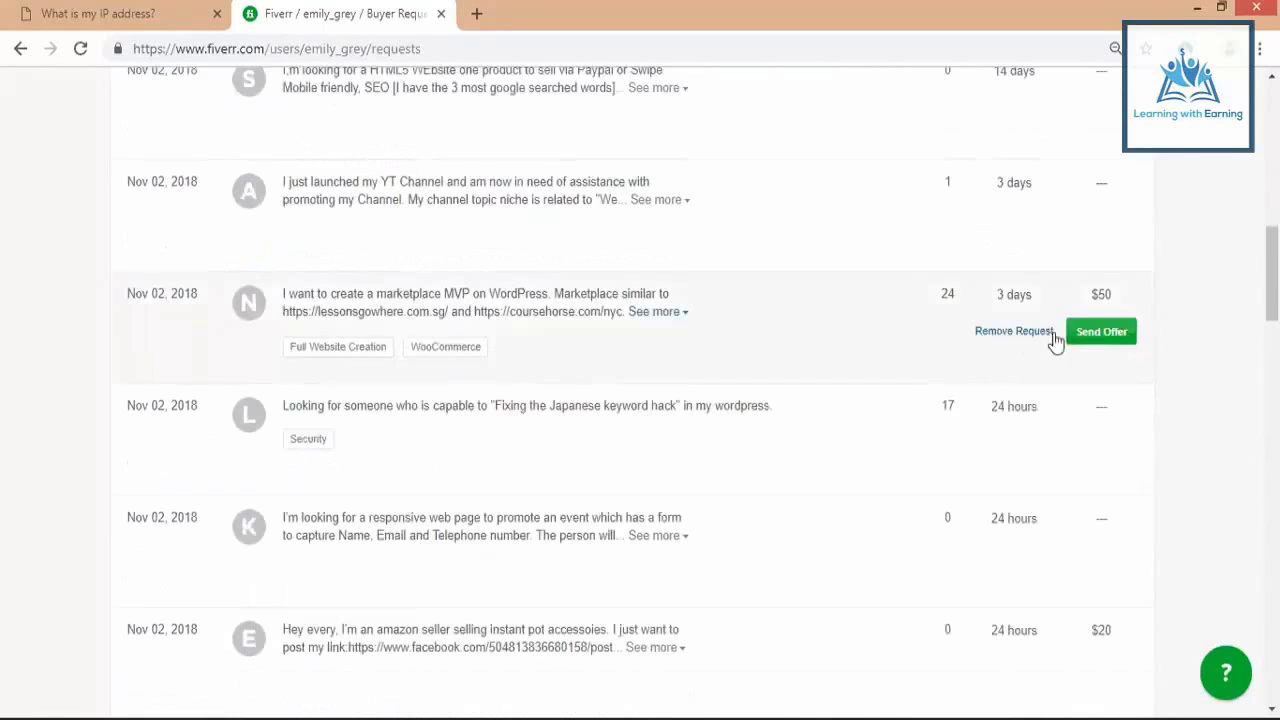
scroll(1175, 435, "down", 4)
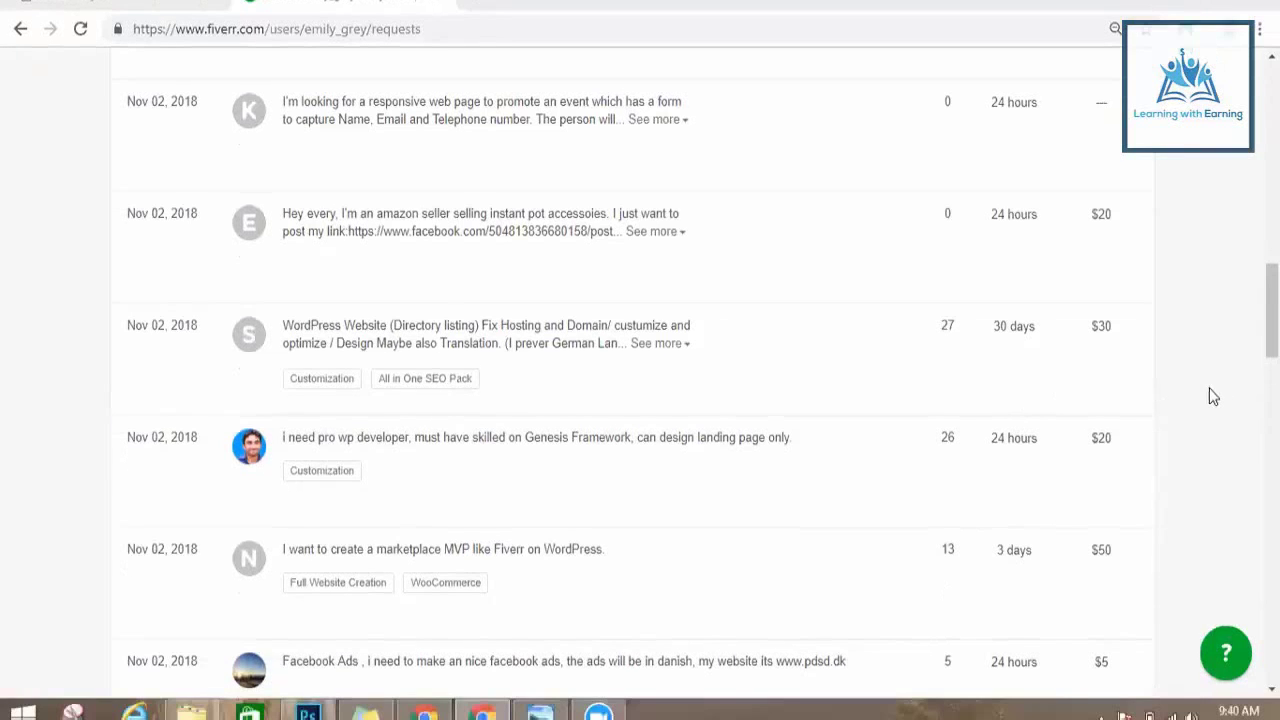
scroll(1210, 395, "down", 3)
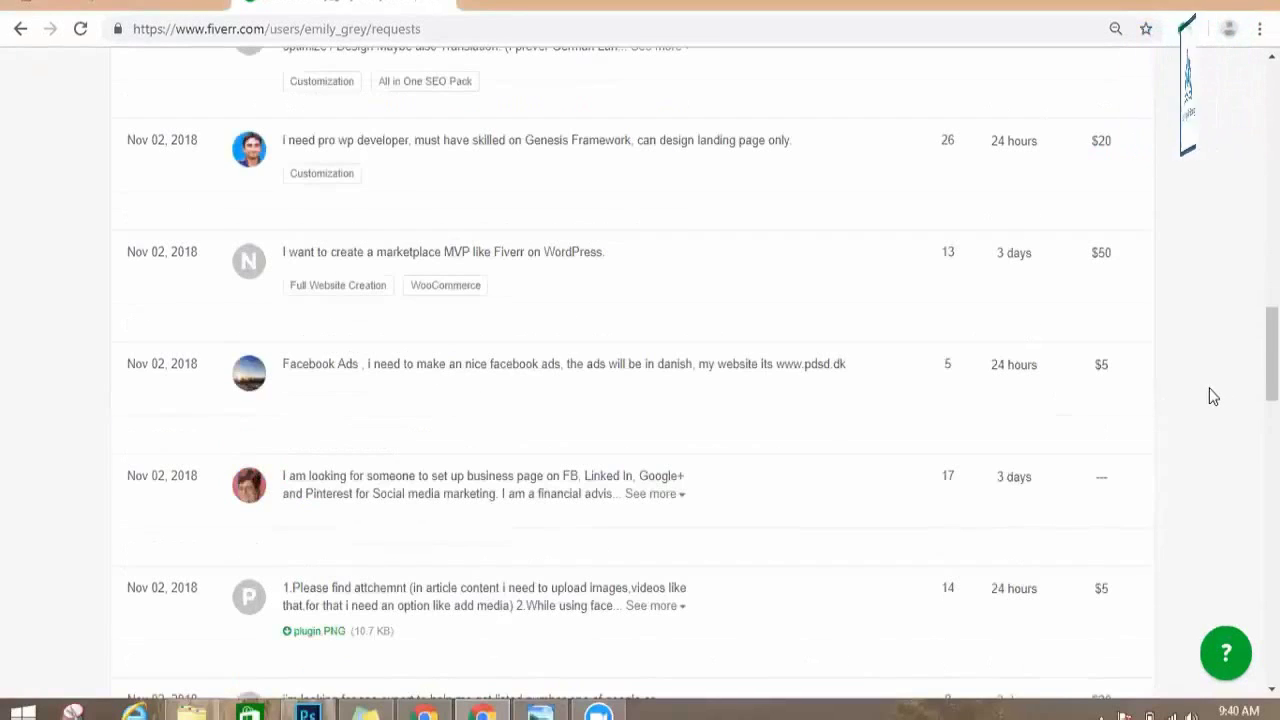
scroll(1209, 395, "up", 3)
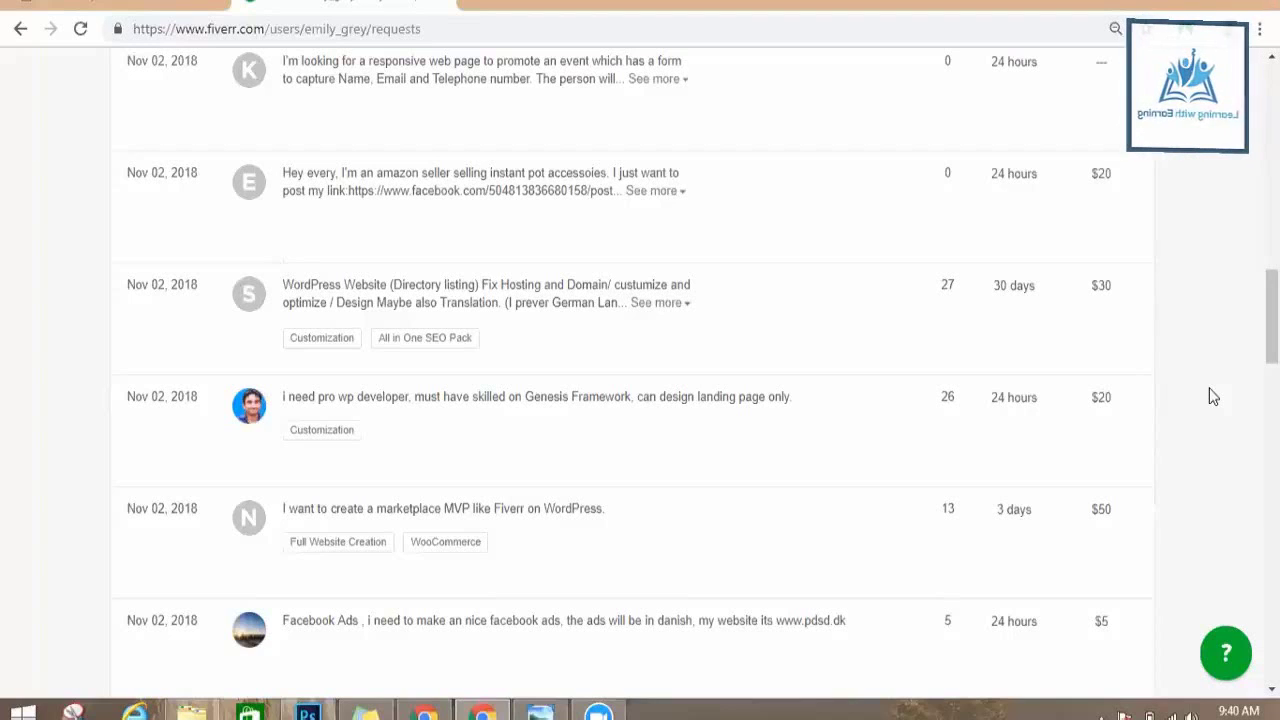
scroll(1209, 396, "up", 5)
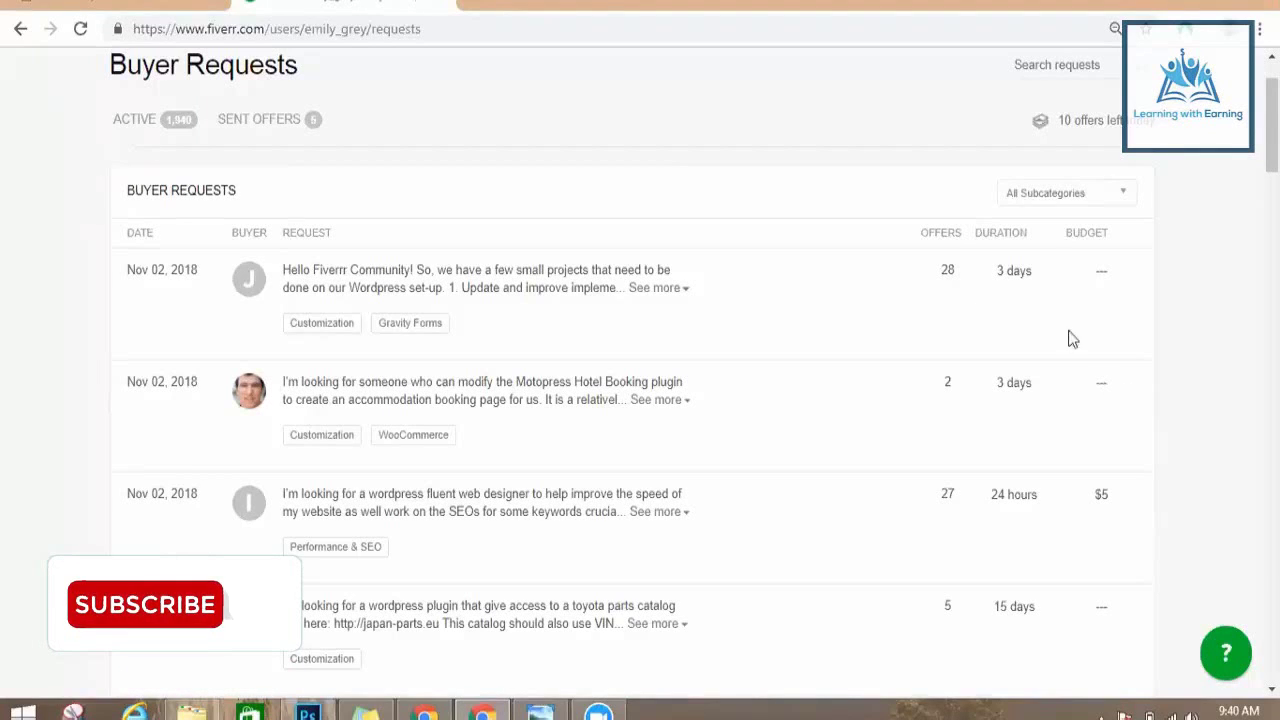
Step: Draft an offer on the Motopress Hotel Booking request with the professional WordPress website design gig, fill the description with three placeholder lines, and discard it
mouse_move(1057, 463)
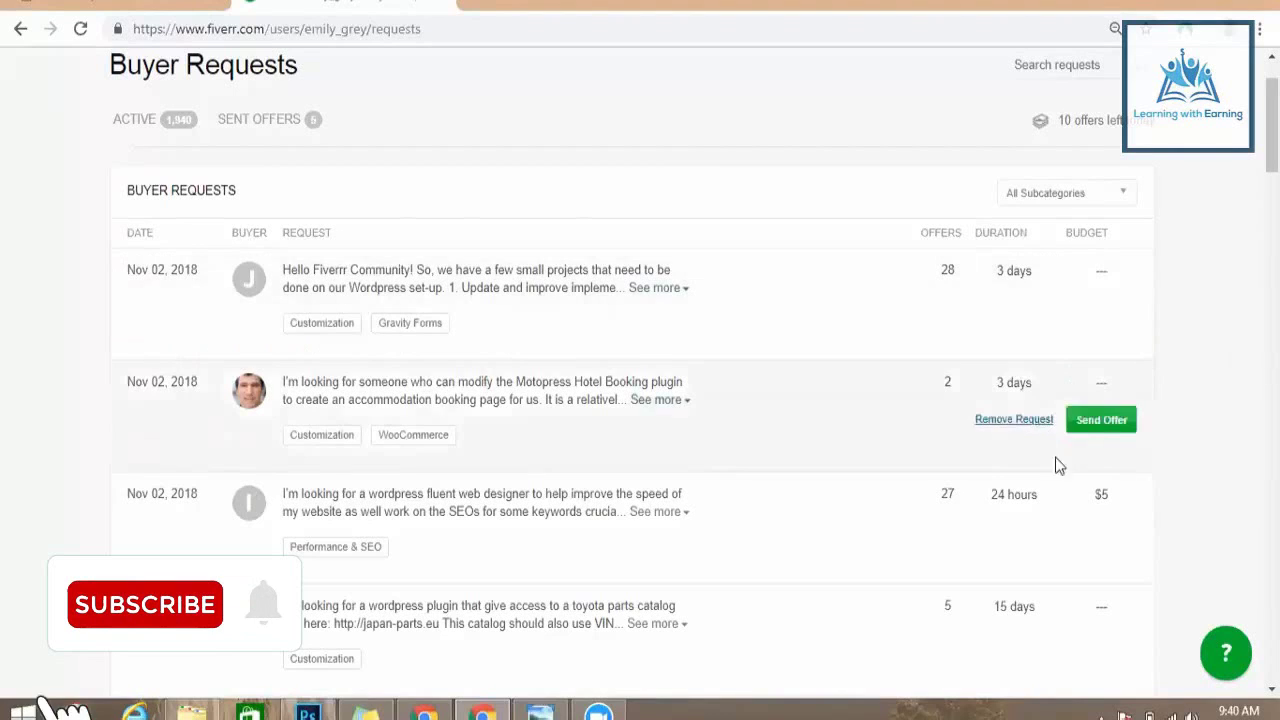
left_click(1100, 421)
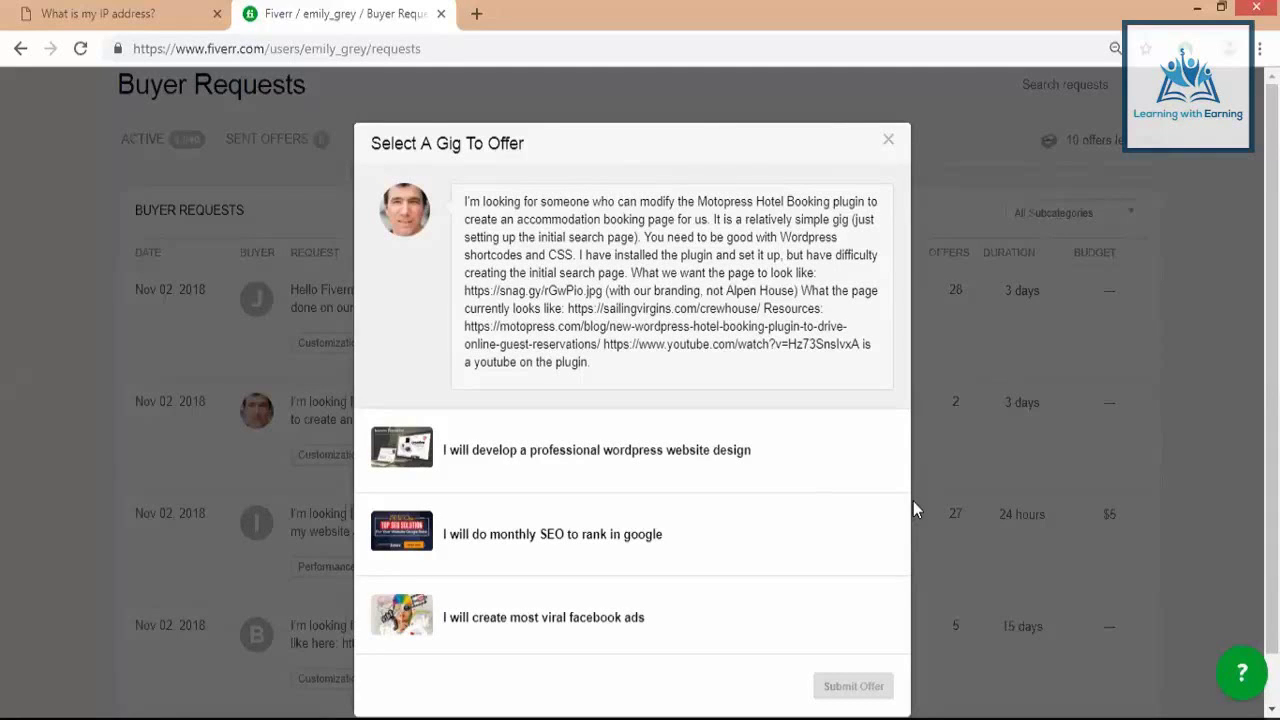
left_click(823, 470)
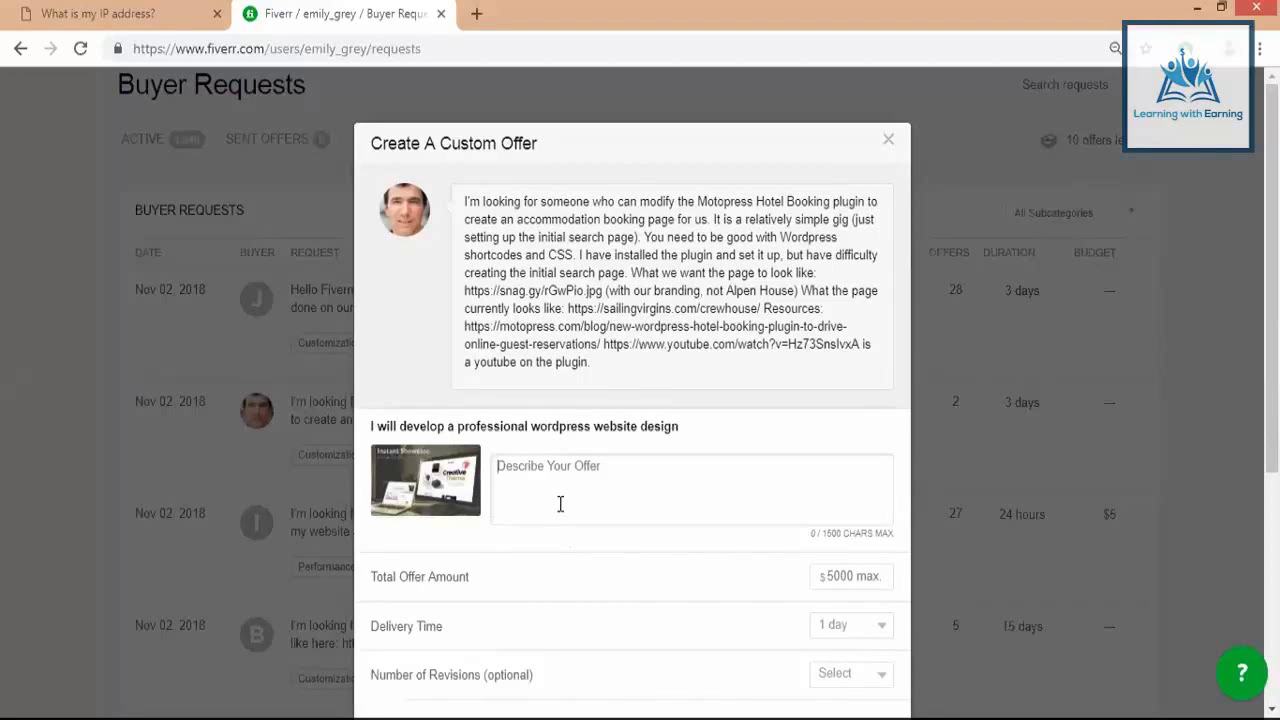
type("slejdlasdjasdjasjd")
key("Return")
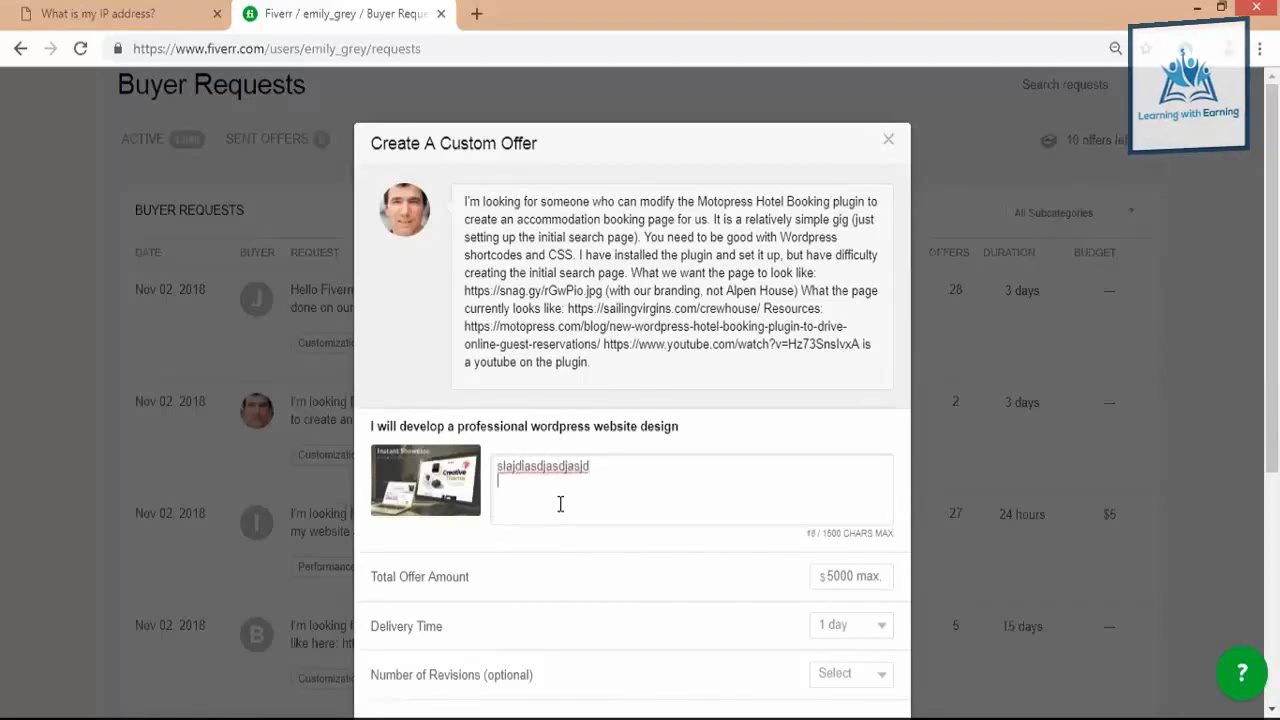
type("asdjashdashdkashkd")
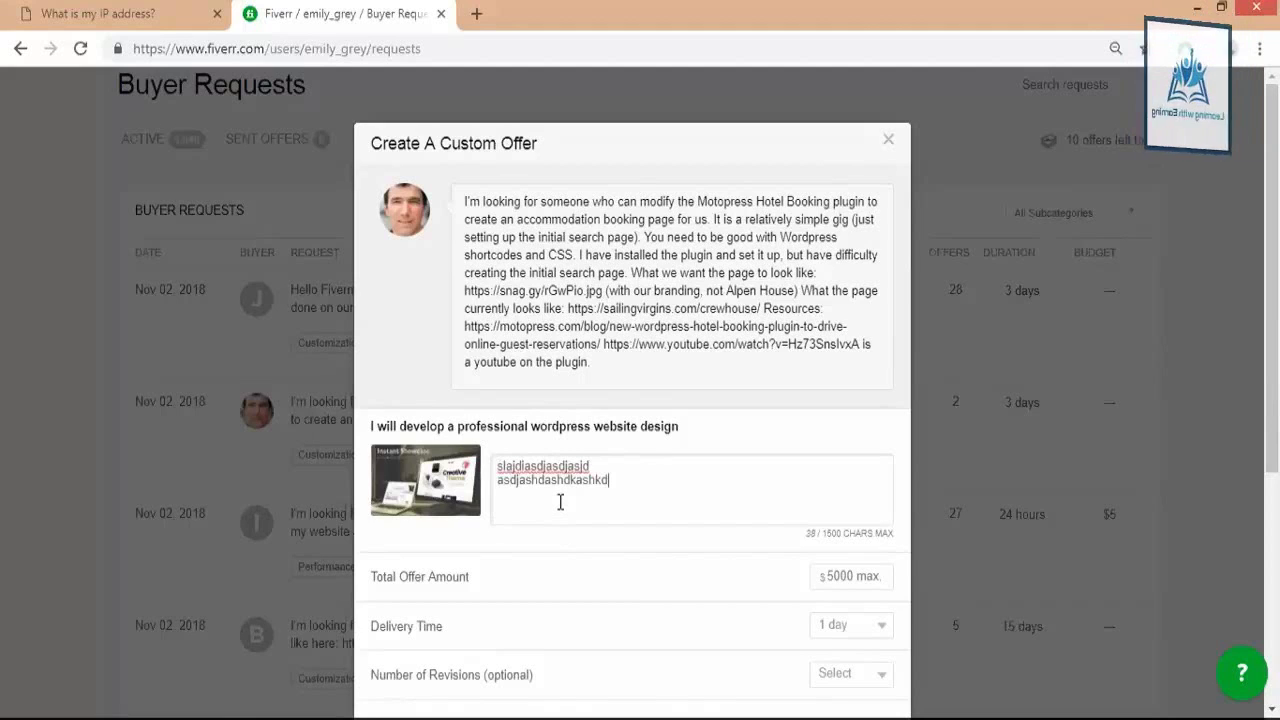
key("Return")
type("jkasdns")
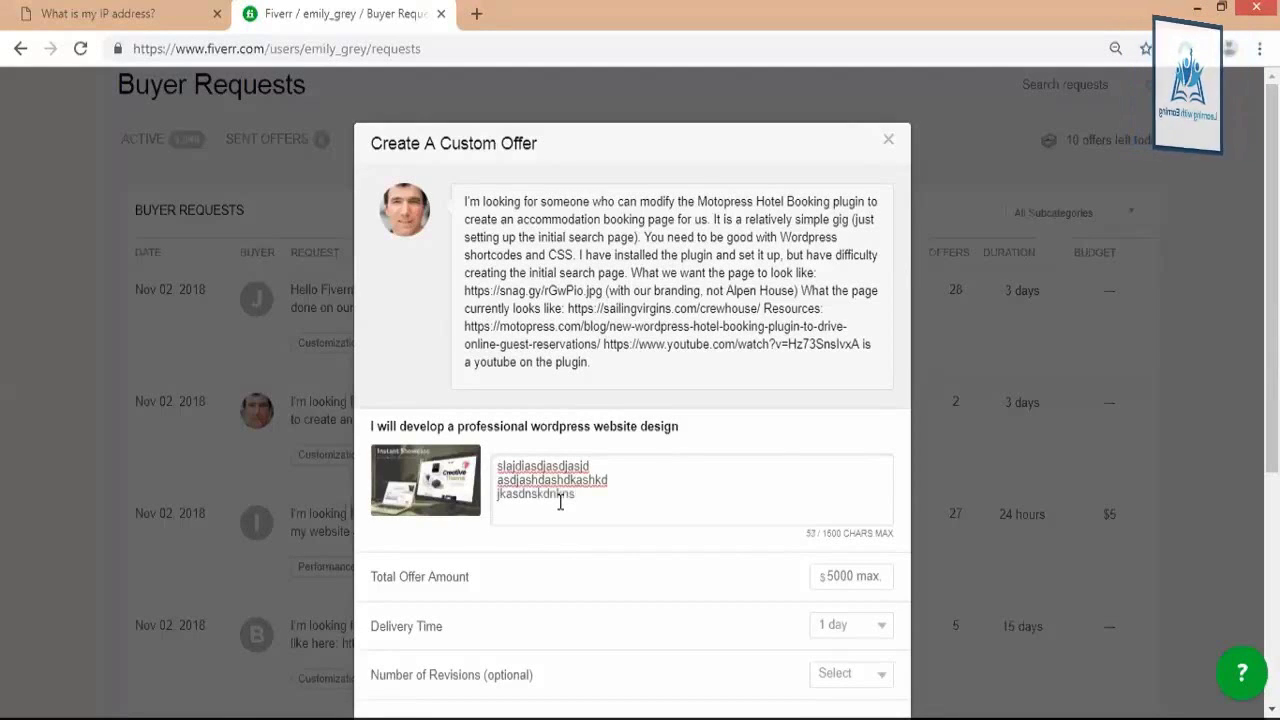
type("kdnjns")
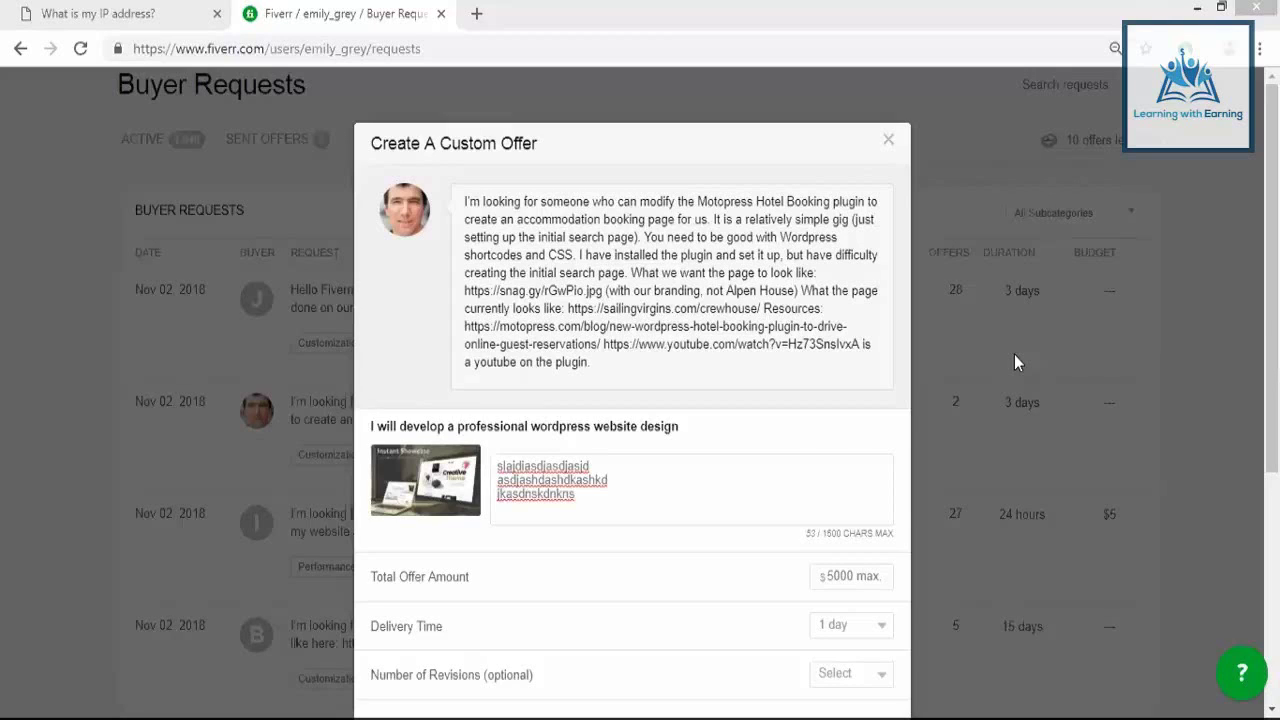
left_click(599, 506)
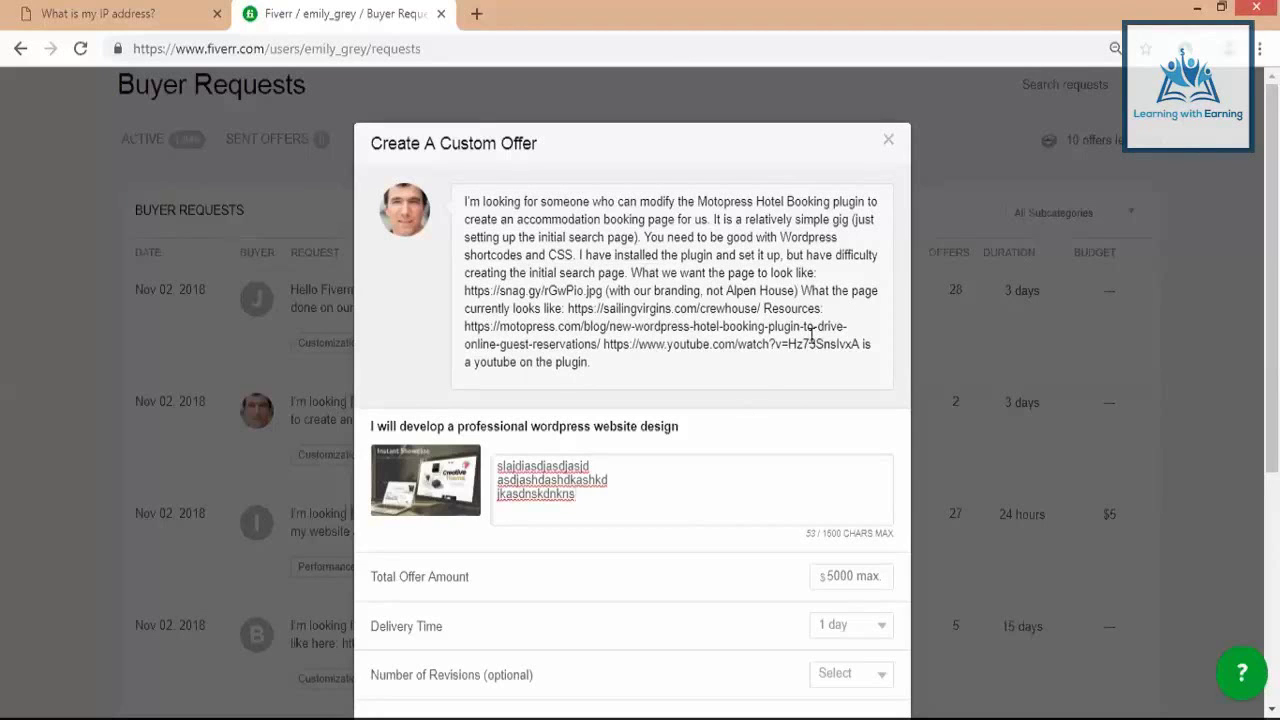
left_click(888, 141)
Step: Read the full text of the WordPress speed and SEO request and look over the neighbouring buyer requests
scroll(900, 350, "down", 2)
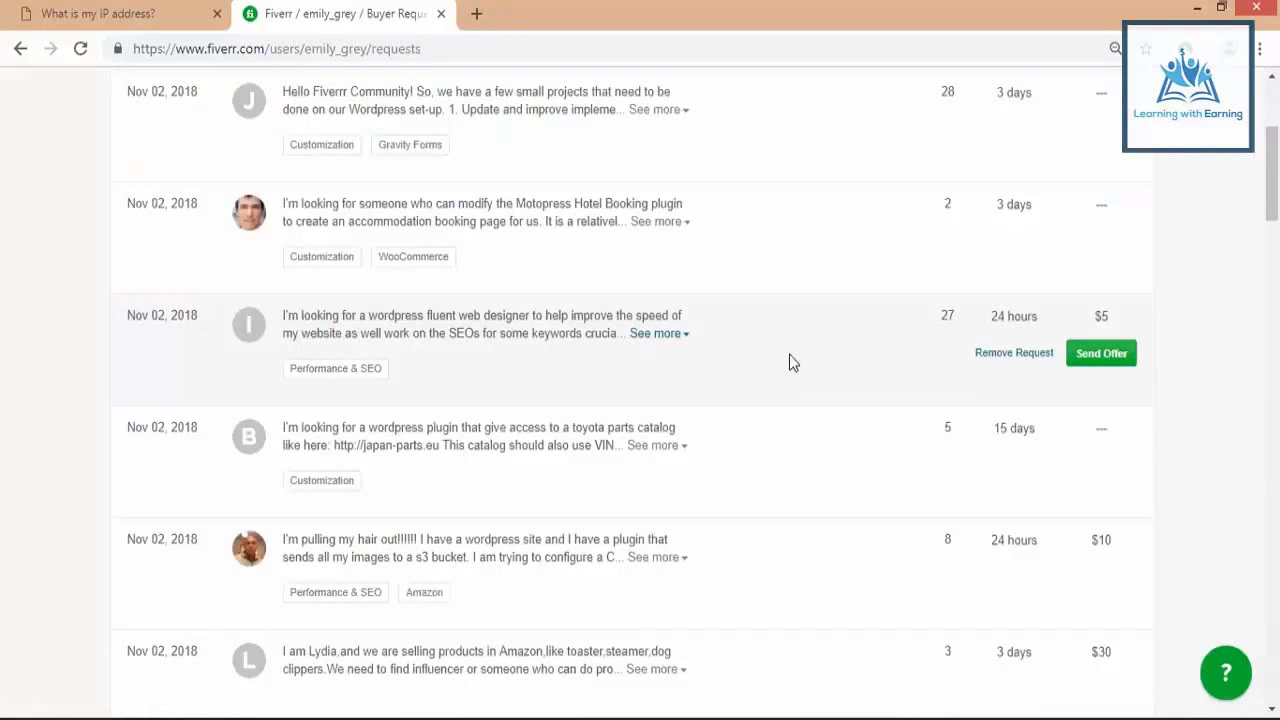
scroll(808, 303, "down", 2)
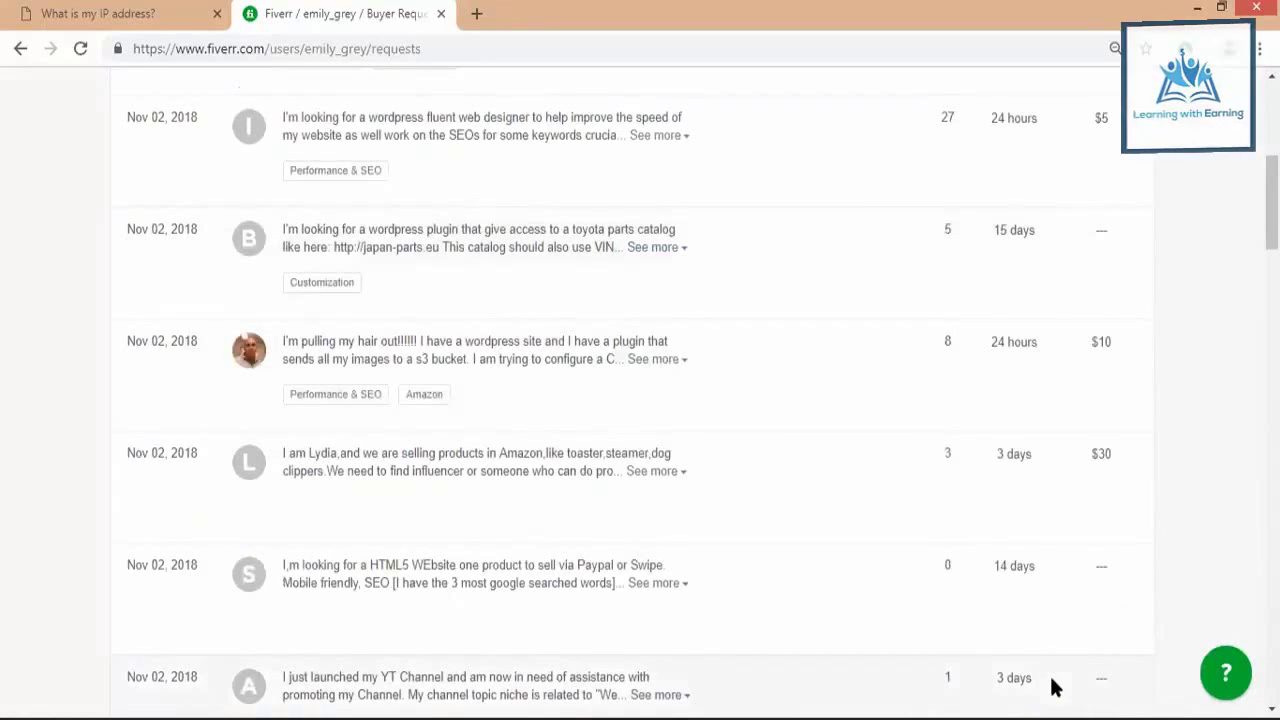
scroll(782, 325, "up", 2)
scroll(778, 320, "up", 2)
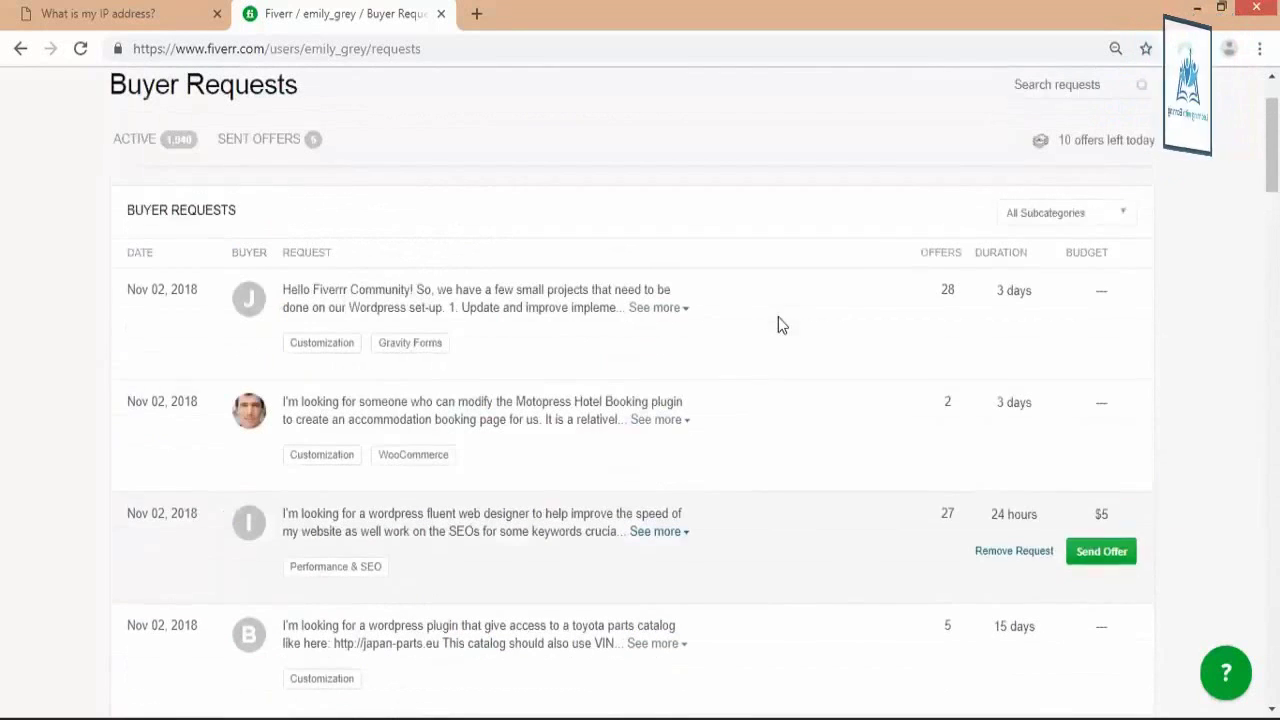
scroll(858, 483, "down", 1)
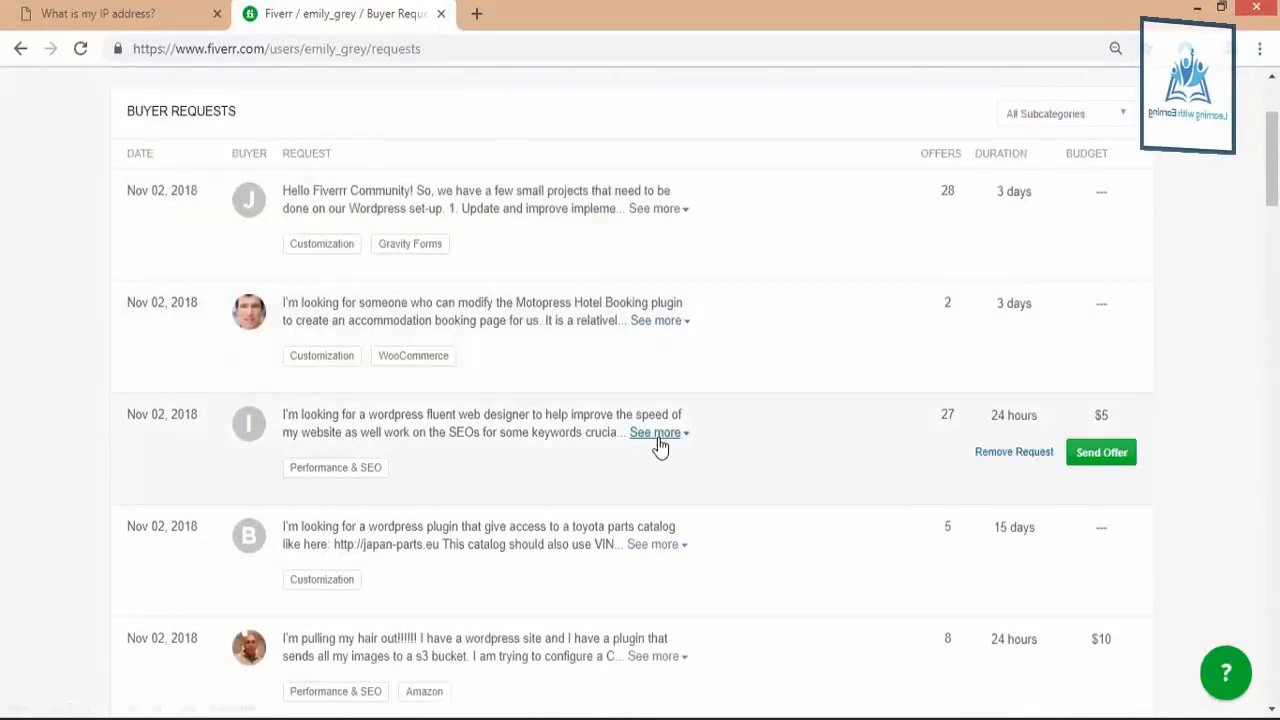
left_click(655, 434)
scroll(726, 462, "down", 2)
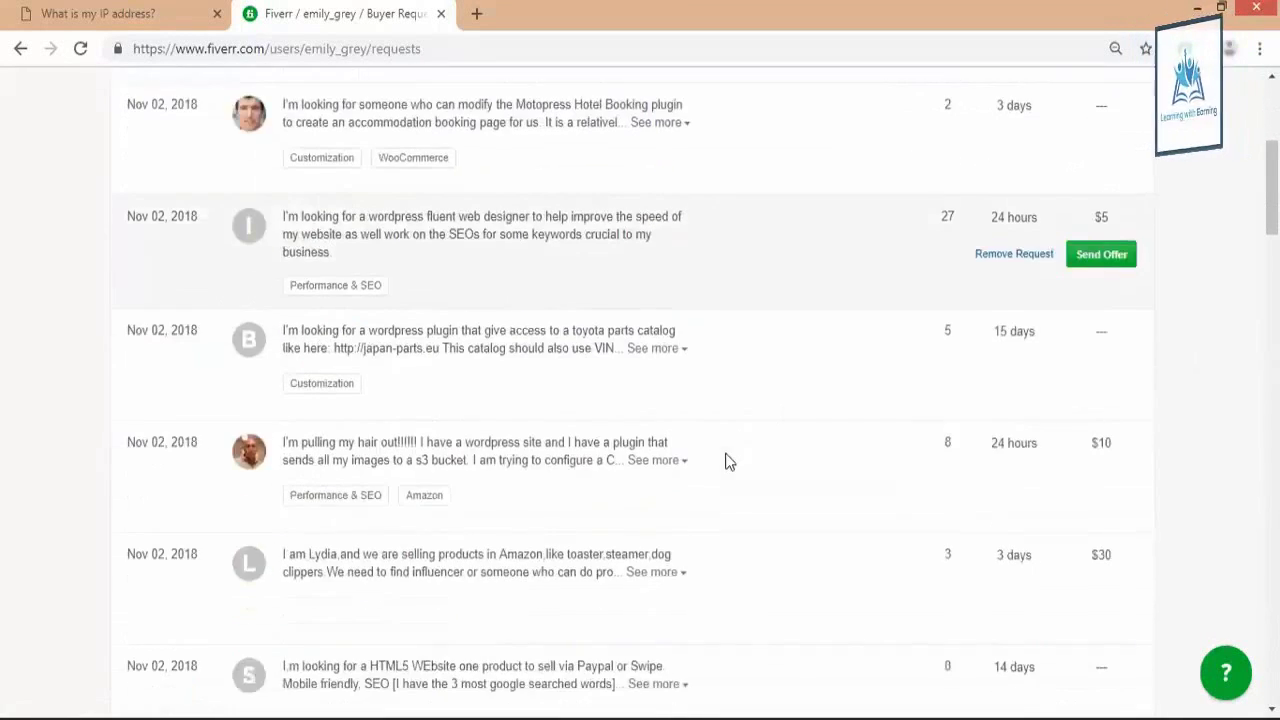
scroll(726, 458, "down", 1)
scroll(726, 460, "down", 1)
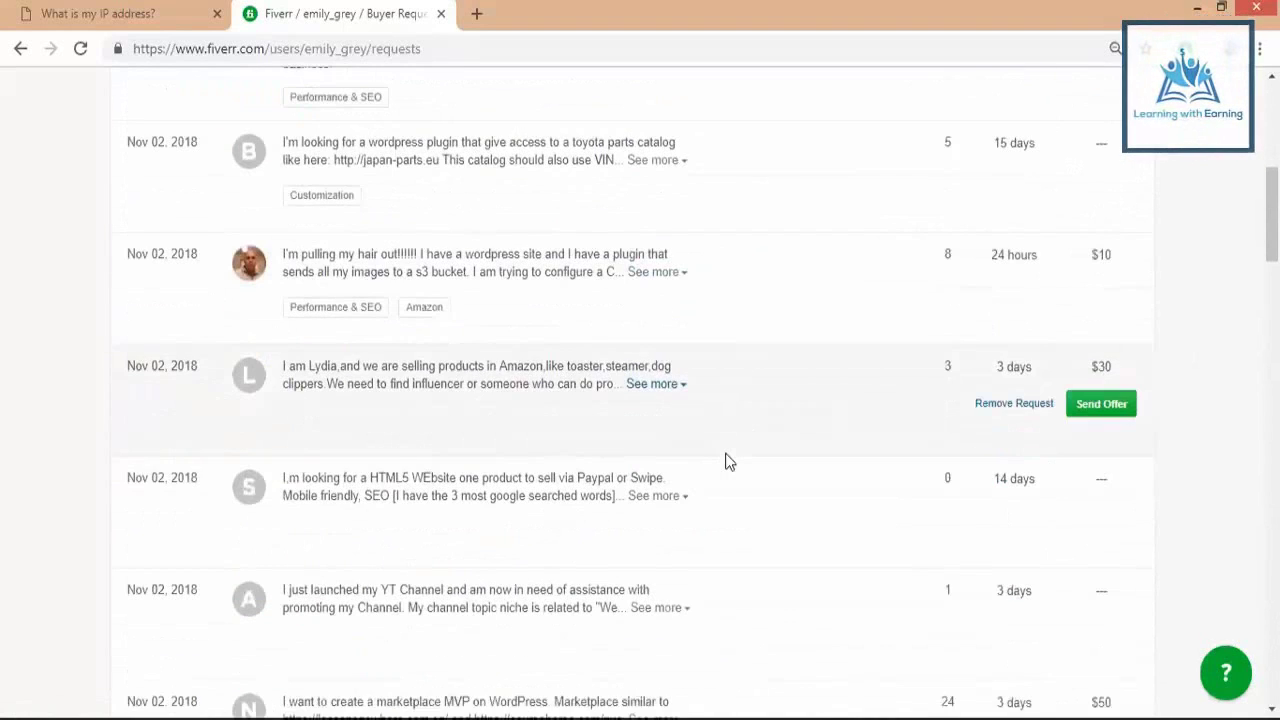
scroll(478, 445, "up", 4)
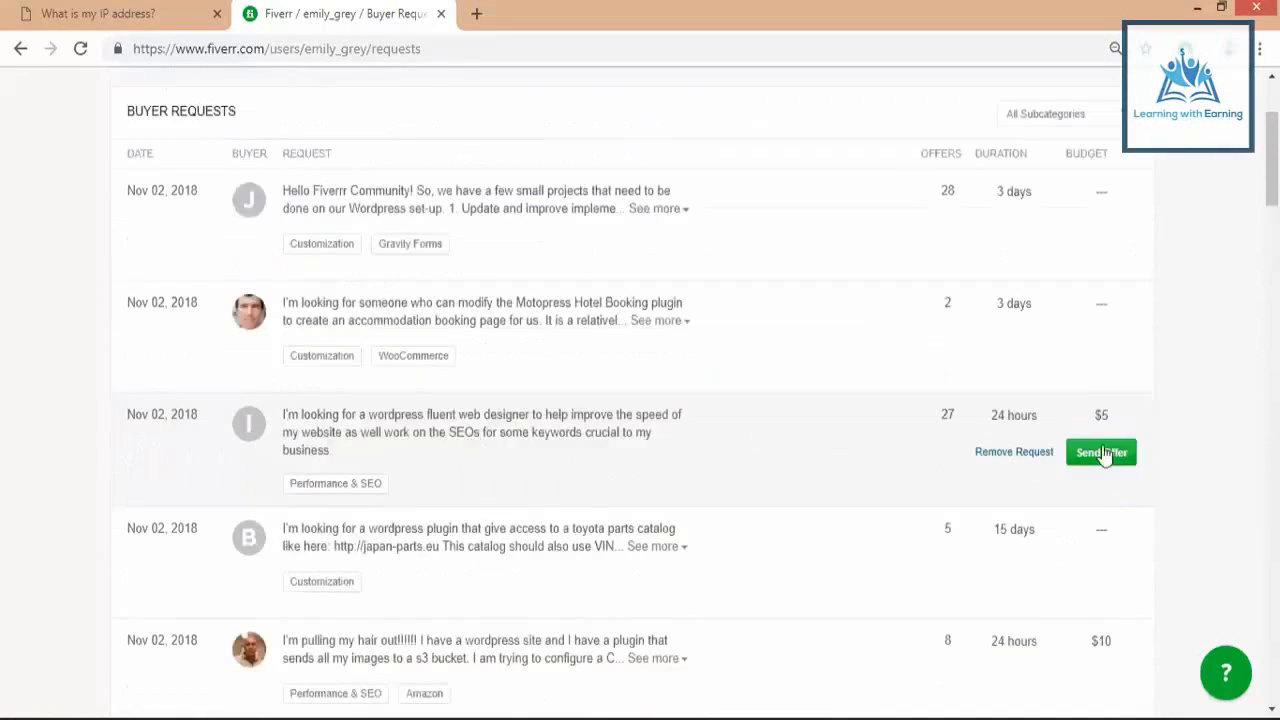
Step: Start an offer on the WordPress speed and SEO request with the monthly SEO gig, opening with "Hi there" and "Hope you have an amazing day"
left_click(1101, 452)
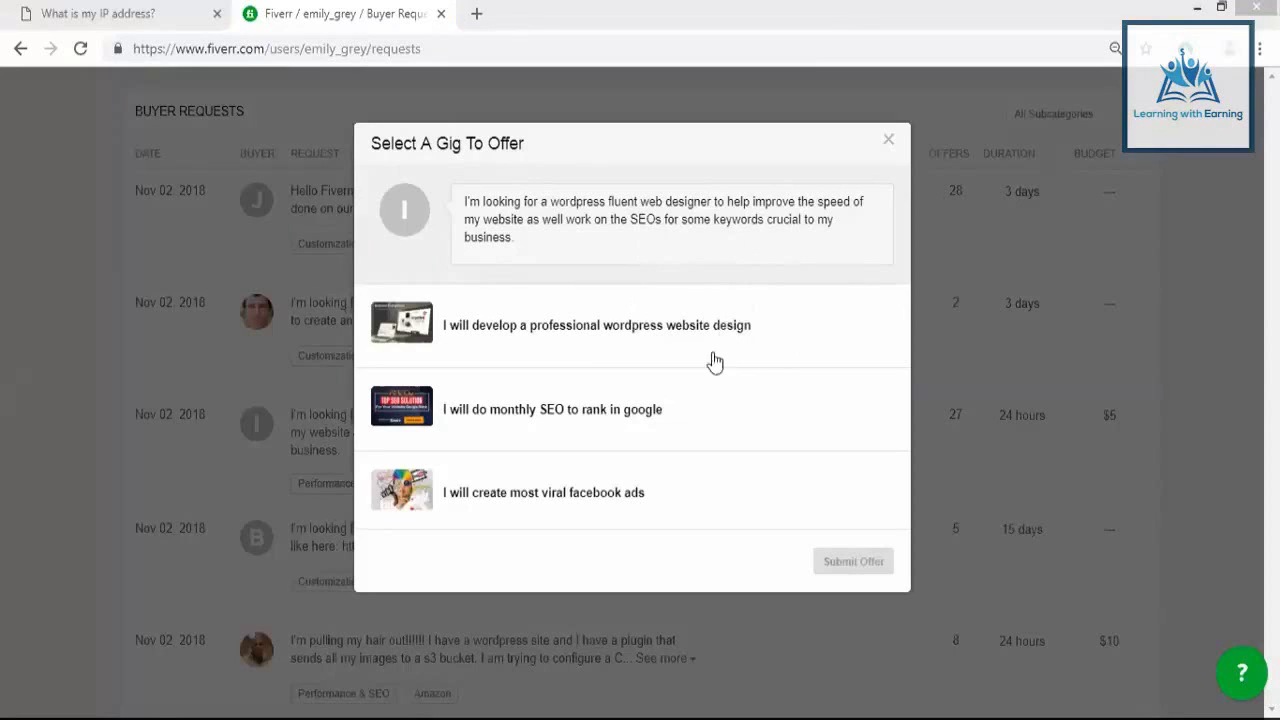
left_click(677, 405)
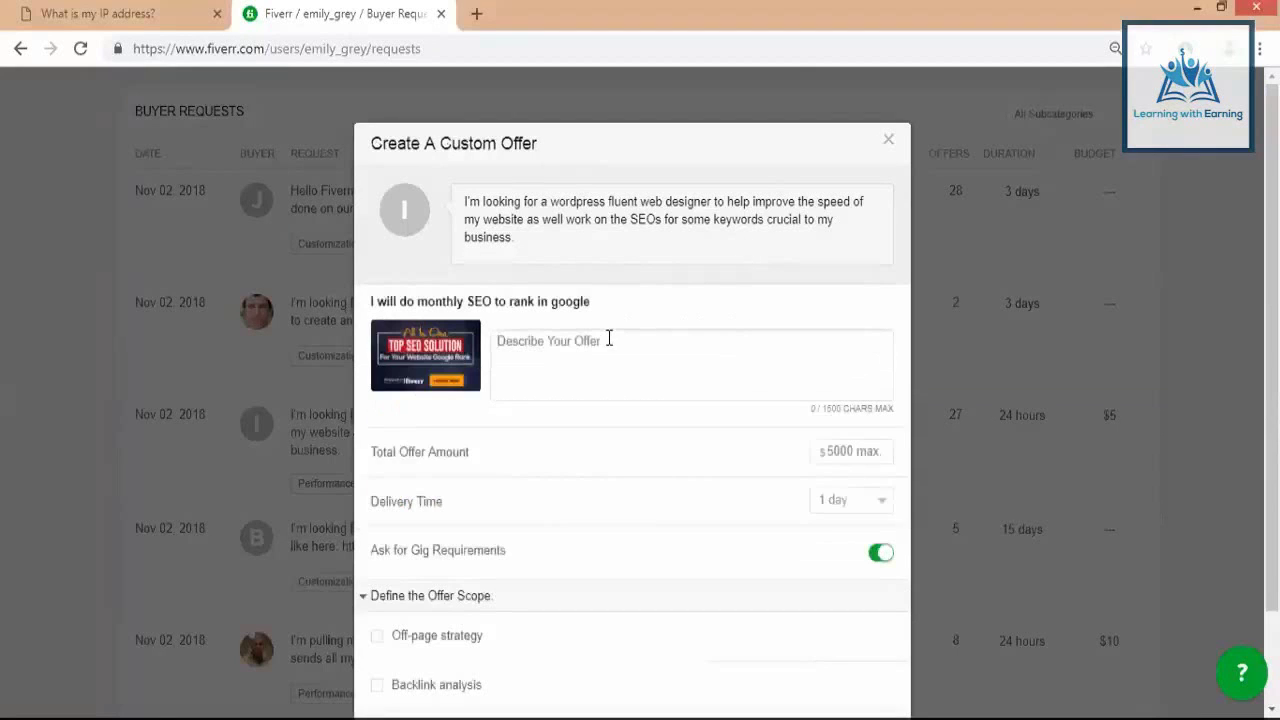
type("Hi there")
key("Return")
type("Hope you")
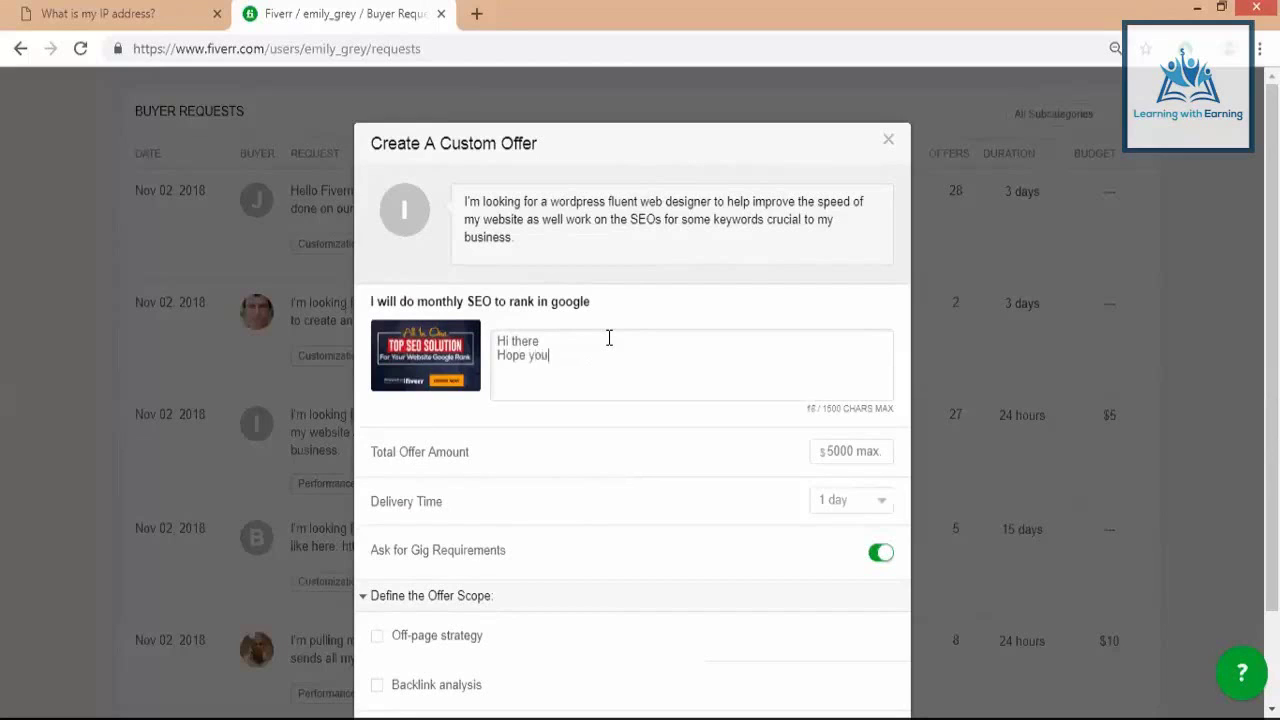
type(" have an a")
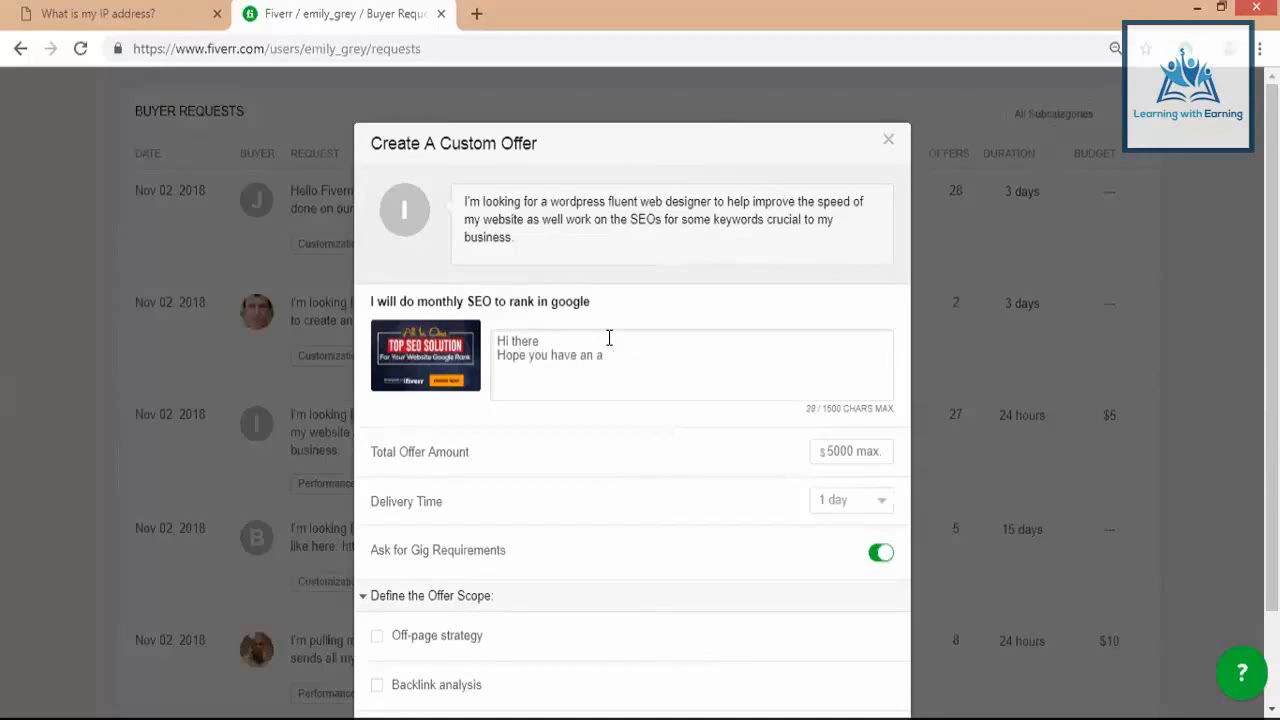
type("mazing day")
Step: Begin a new paragraph in the offer description with "I was just going through your request and what I think is that"
key("Return")
key("Return")
type("I was just going through yoyur")
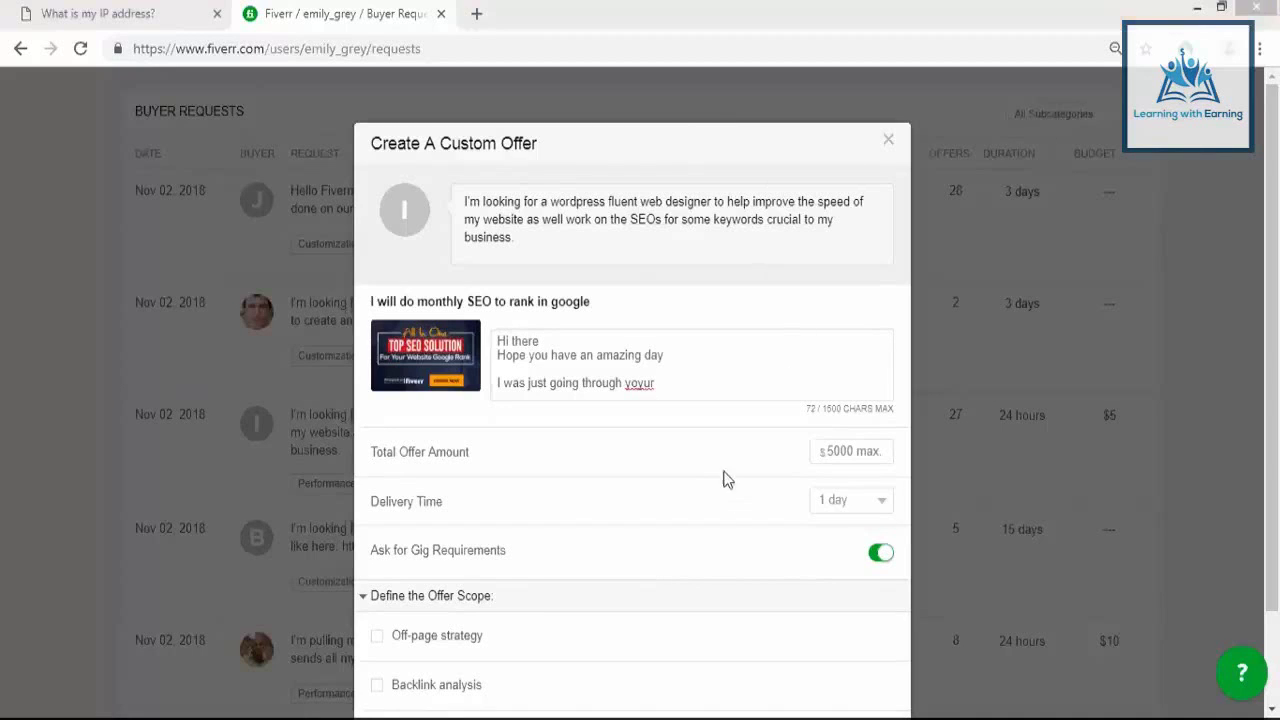
left_click(695, 379)
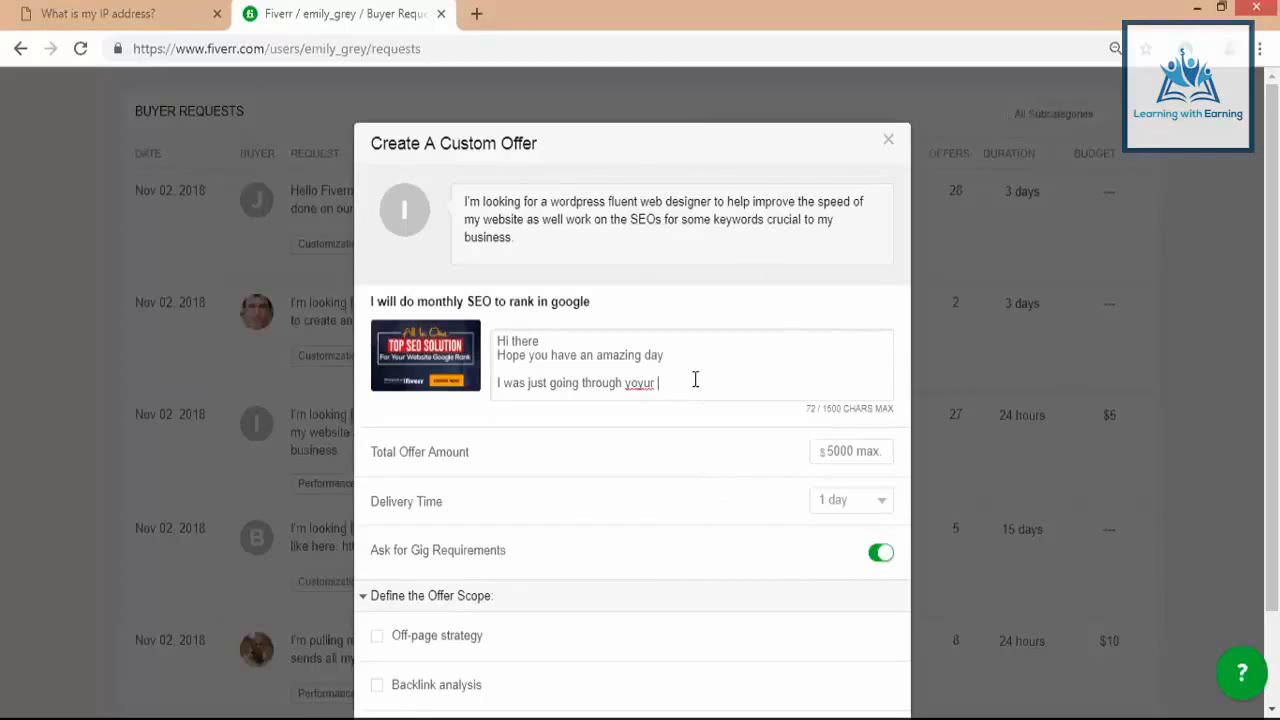
key("BackSpace")
key("BackSpace")
key("BackSpace")
key("BackSpace")
type("ur request and what I think is tht")
key("BackSpace")
type("at ")
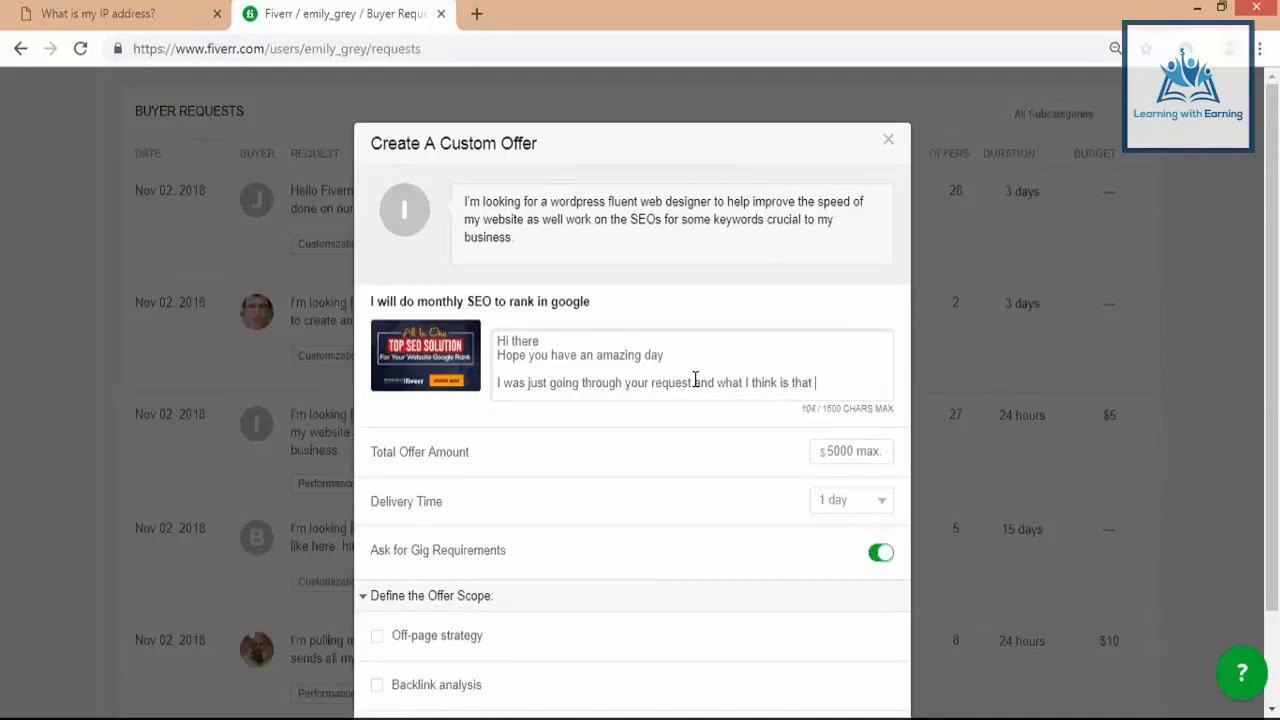
Step: Continue the sentence with "the speed optimization is the most important thing for SEO" and remove the blank line above the paragraph
type("the speed optimization is ")
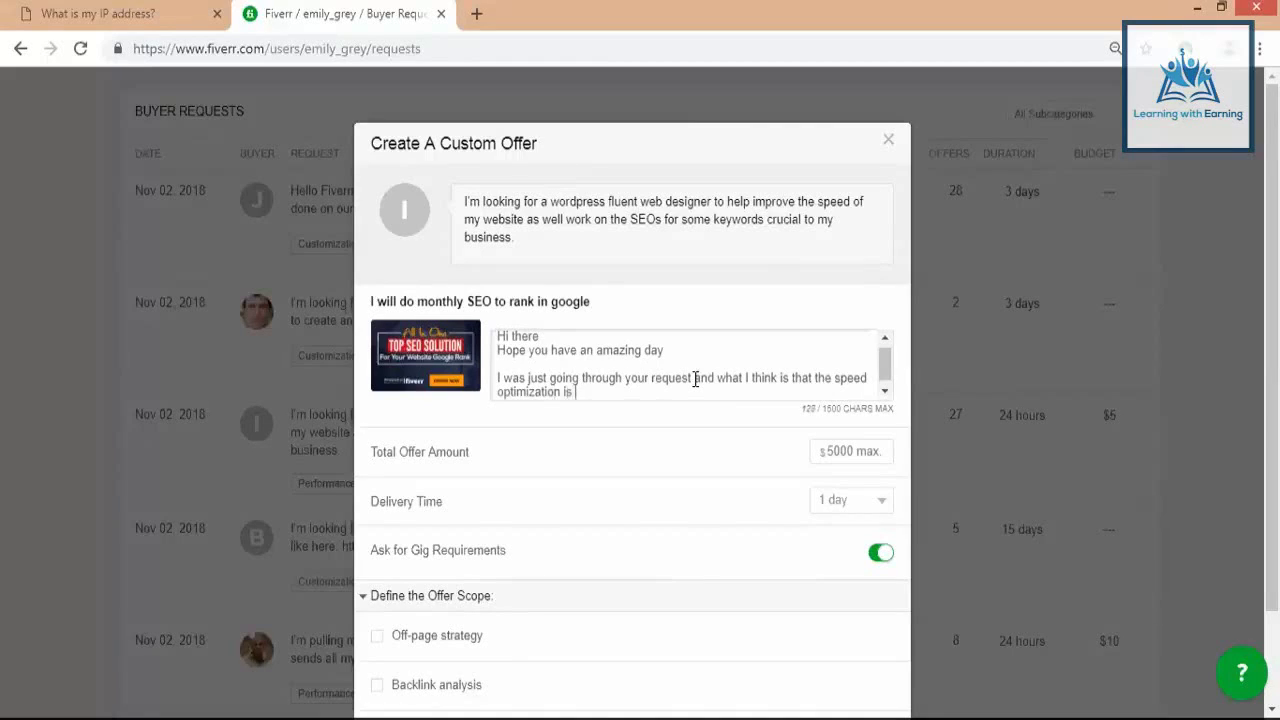
type("the most important thing for SEO")
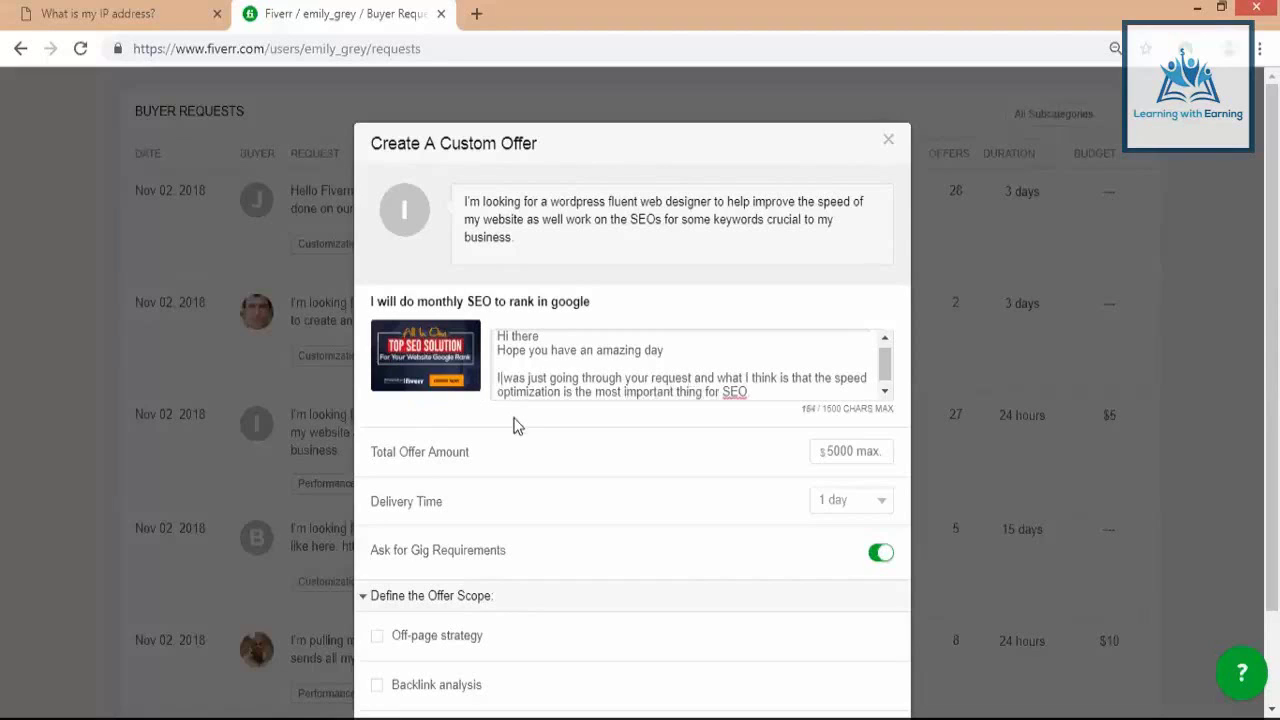
key("BackSpace")
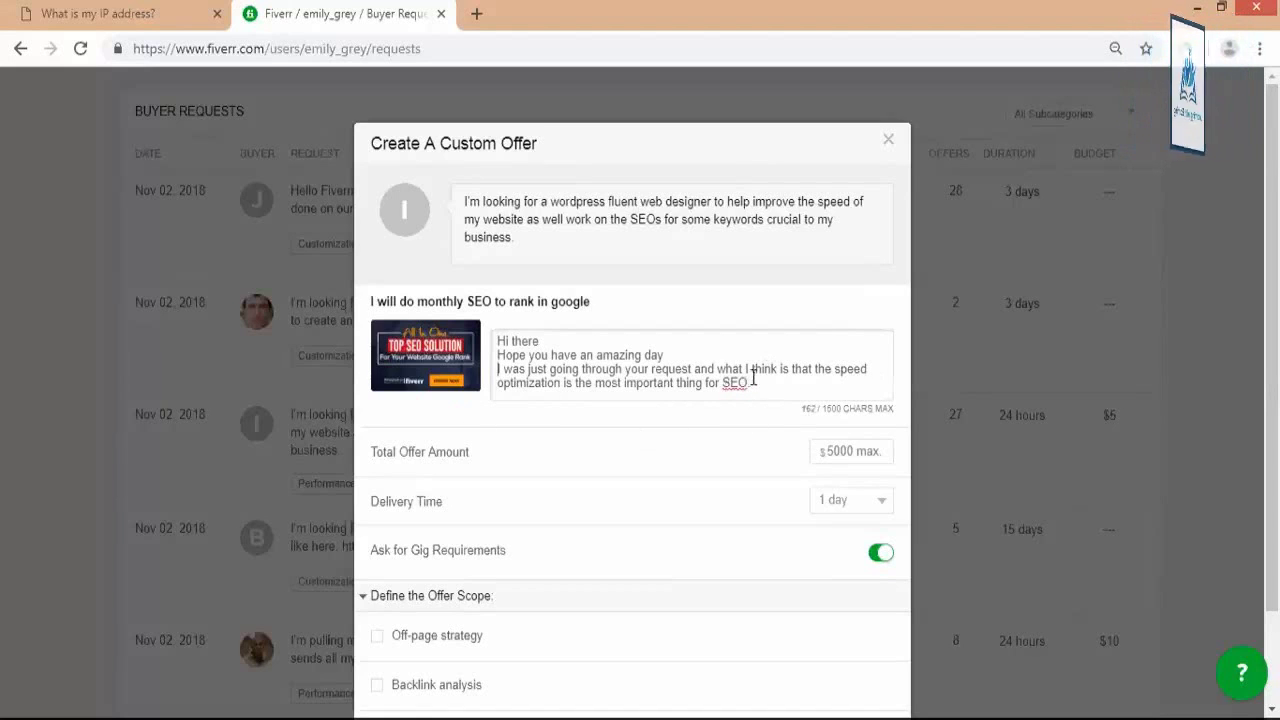
Step: Replace "for SEO" at the end of the sentence with "to rank in google"
left_click_drag(749, 380, 706, 385)
type("TO RAN")
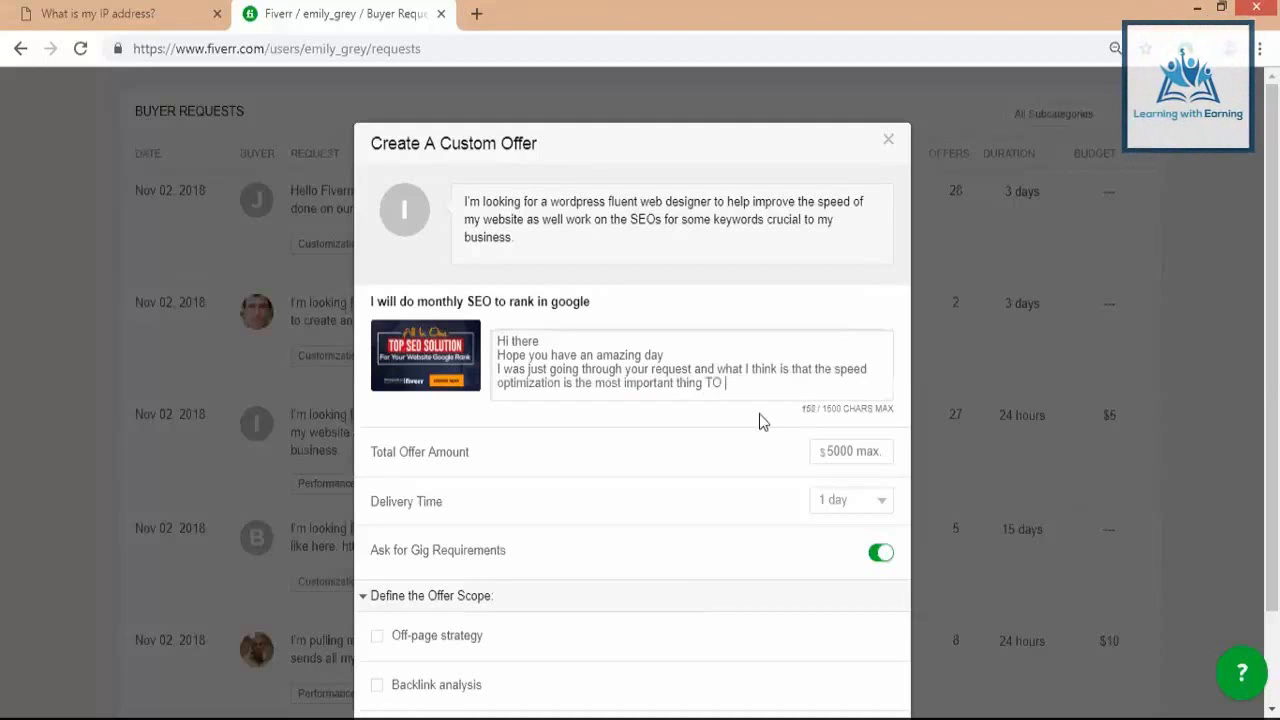
key("BackSpace")
key("BackSpace")
key("BackSpace")
key("BackSpace")
key("BackSpace")
key("BackSpace")
type("to rank in google")
Step: Add the sentence "I am interested in your project and what I assure is 100% satisfaction" to the offer description
type(". I am i")
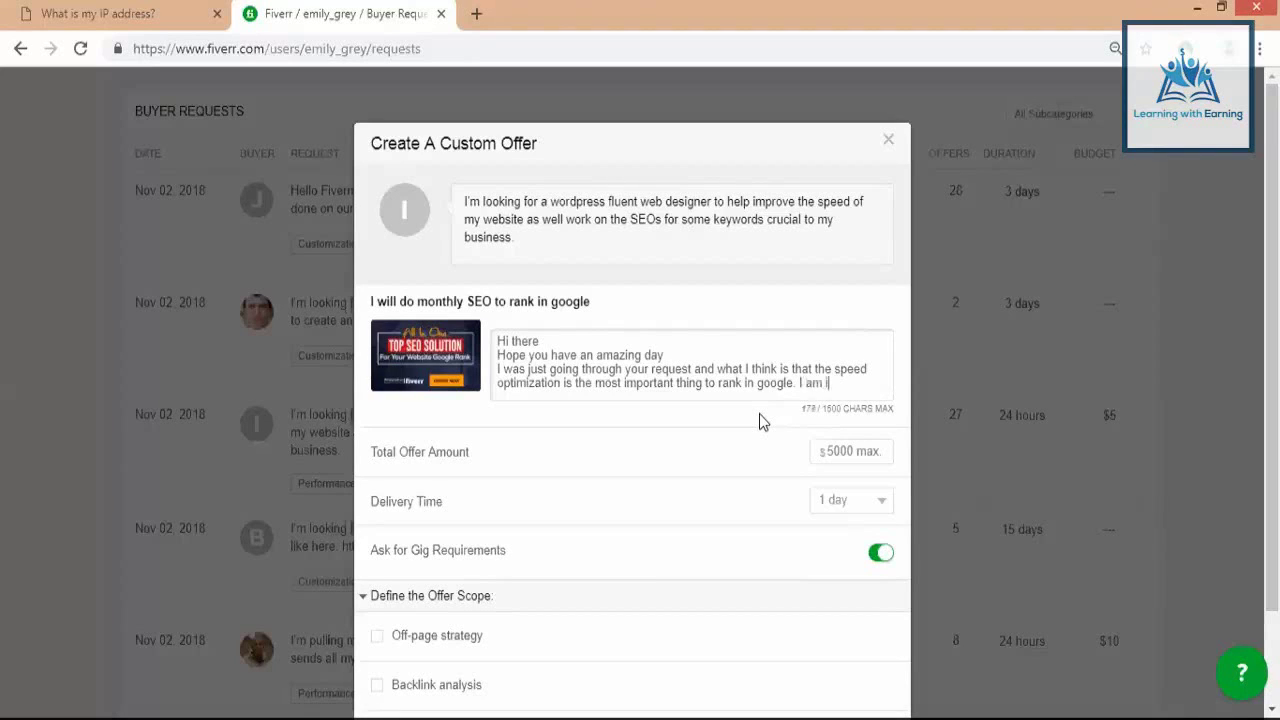
type("nterested in your")
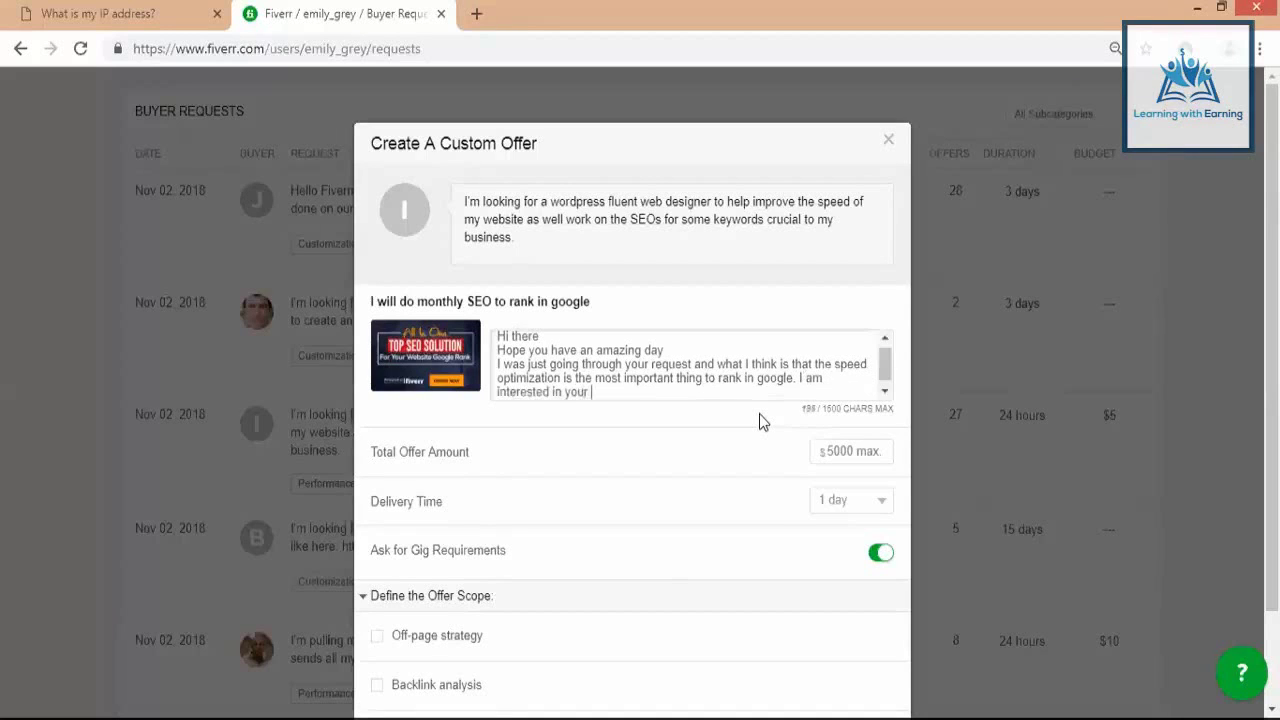
type(" design")
key("BackSpace")
key("BackSpace")
key("BackSpace")
key("BackSpace")
key("BackSpace")
key("BackSpace")
type("projec")
type("and whatr I as")
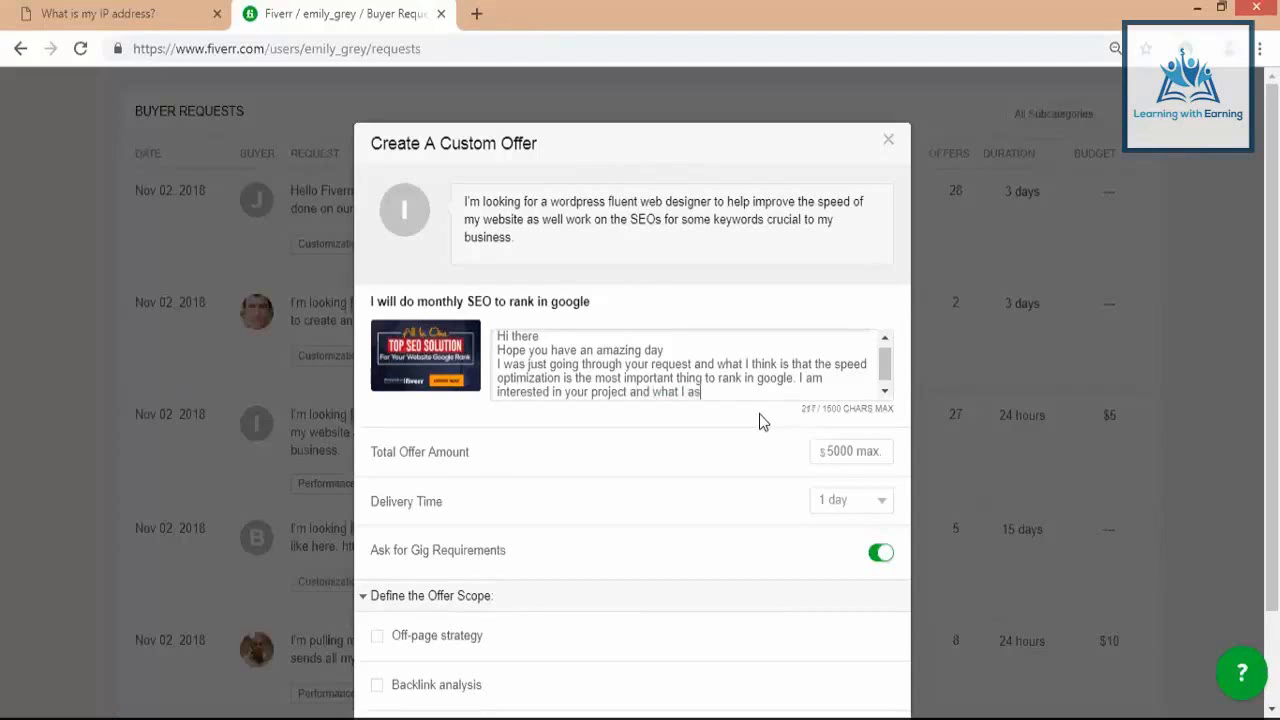
type("sure is 100% satisfaction")
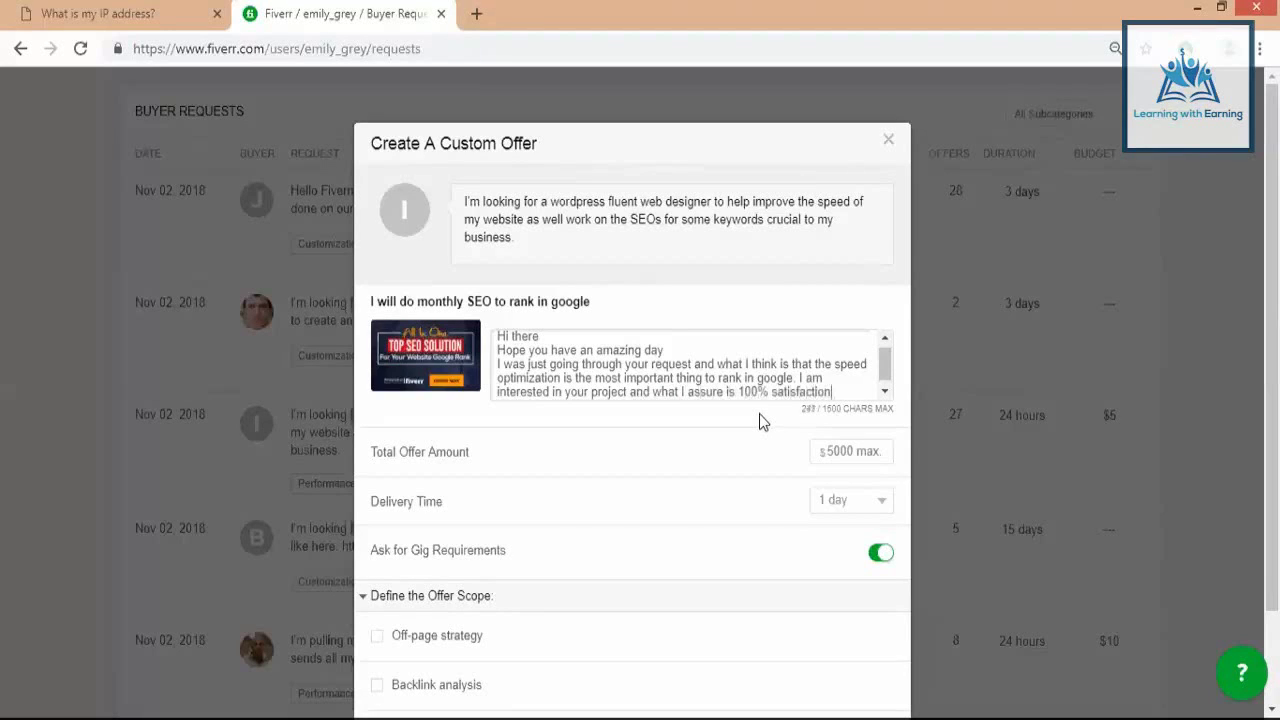
Step: Leave a blank line and begin a new paragraph with "I am working as a senior web developer"
key("Return")
key("Return")
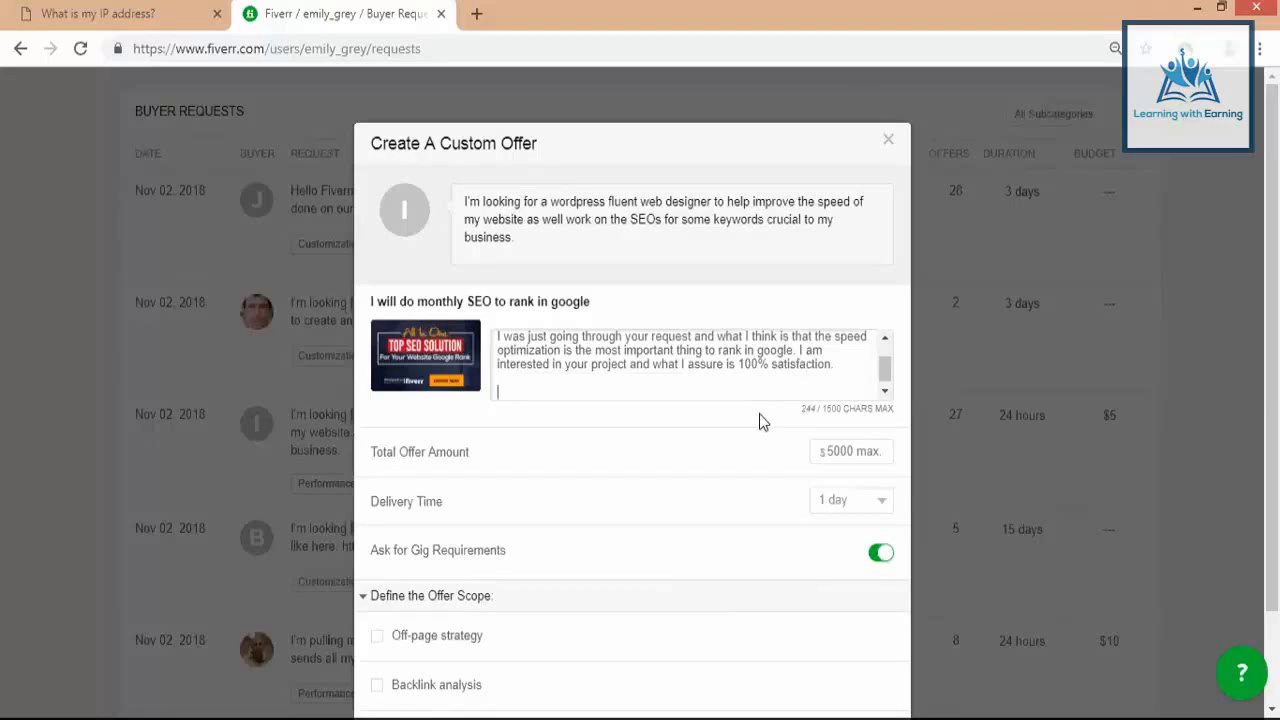
type("I am working a")
key("BackSpace")
type("s a senioe")
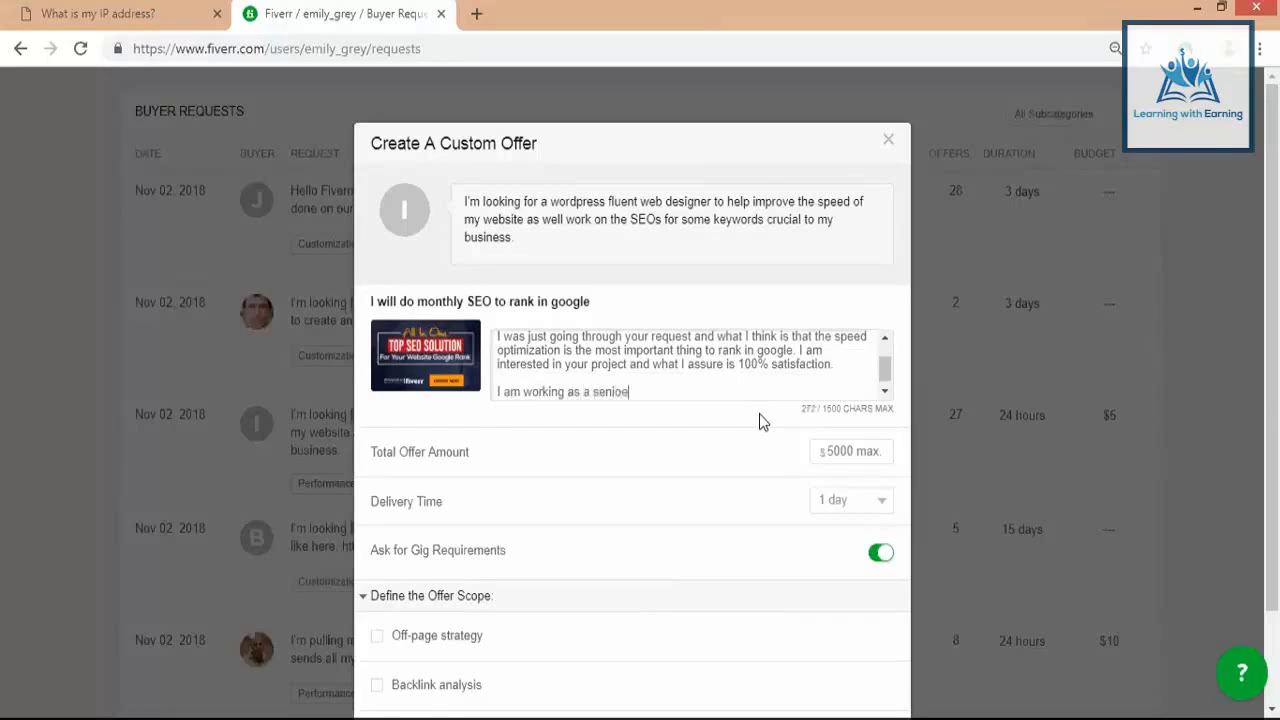
key("BackSpace")
type("r web de")
type("veloper")
key("BackSpace")
key("BackSpace")
key("BackSpace")
key("BackSpace")
type("oper ")
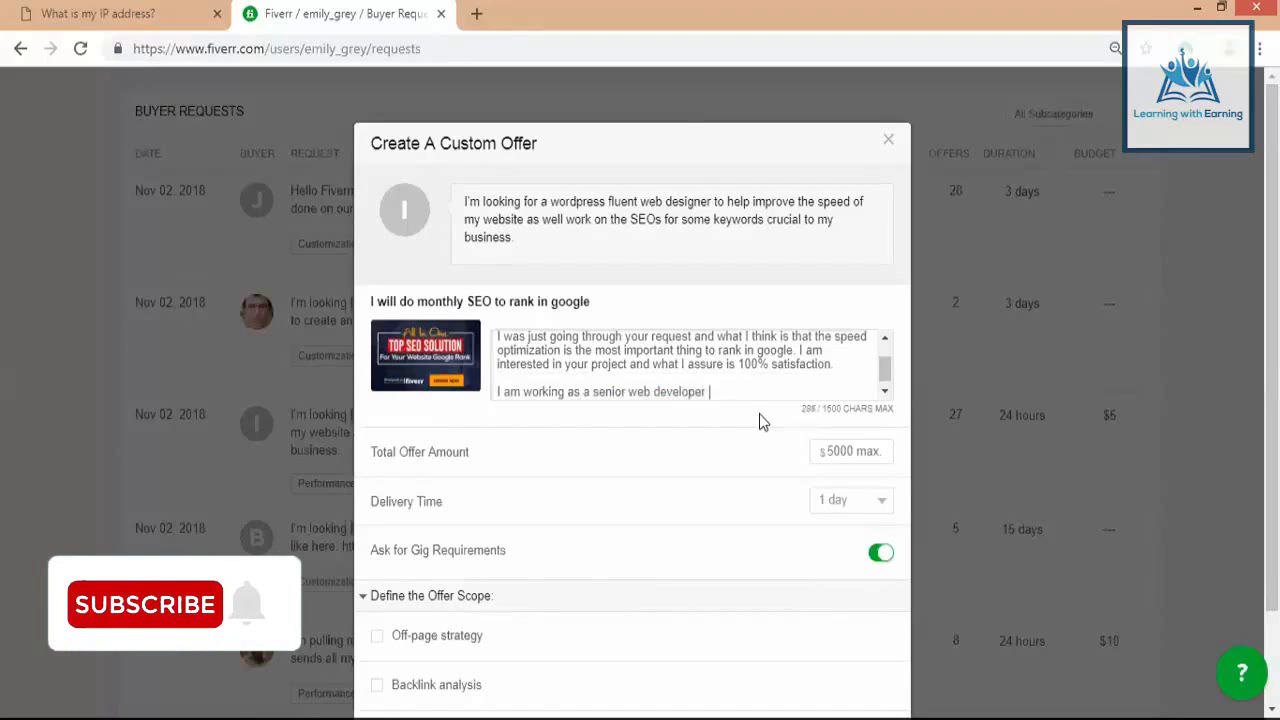
Step: Continue the sentence about the web developer role with the experience phrase "from past 2-3 years and"
type("fro m pas")
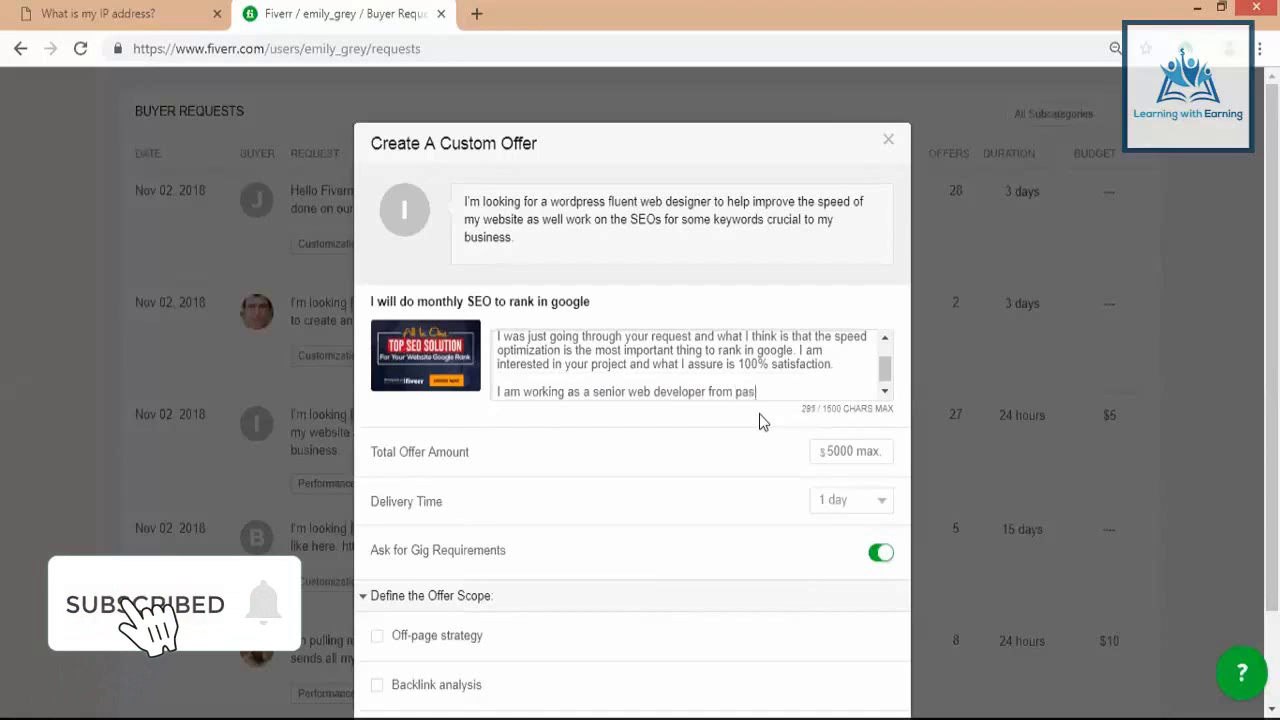
type("t -5")
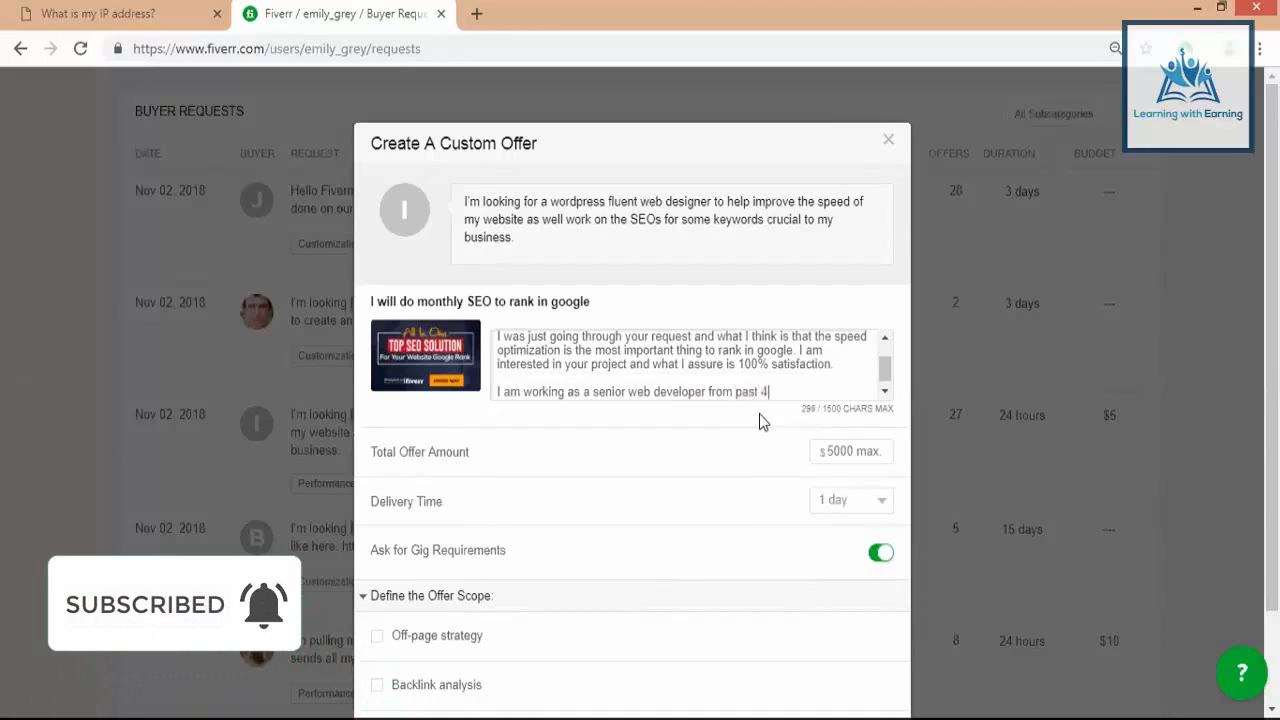
key("BackSpace")
key("BackSpace")
key("BackSpace")
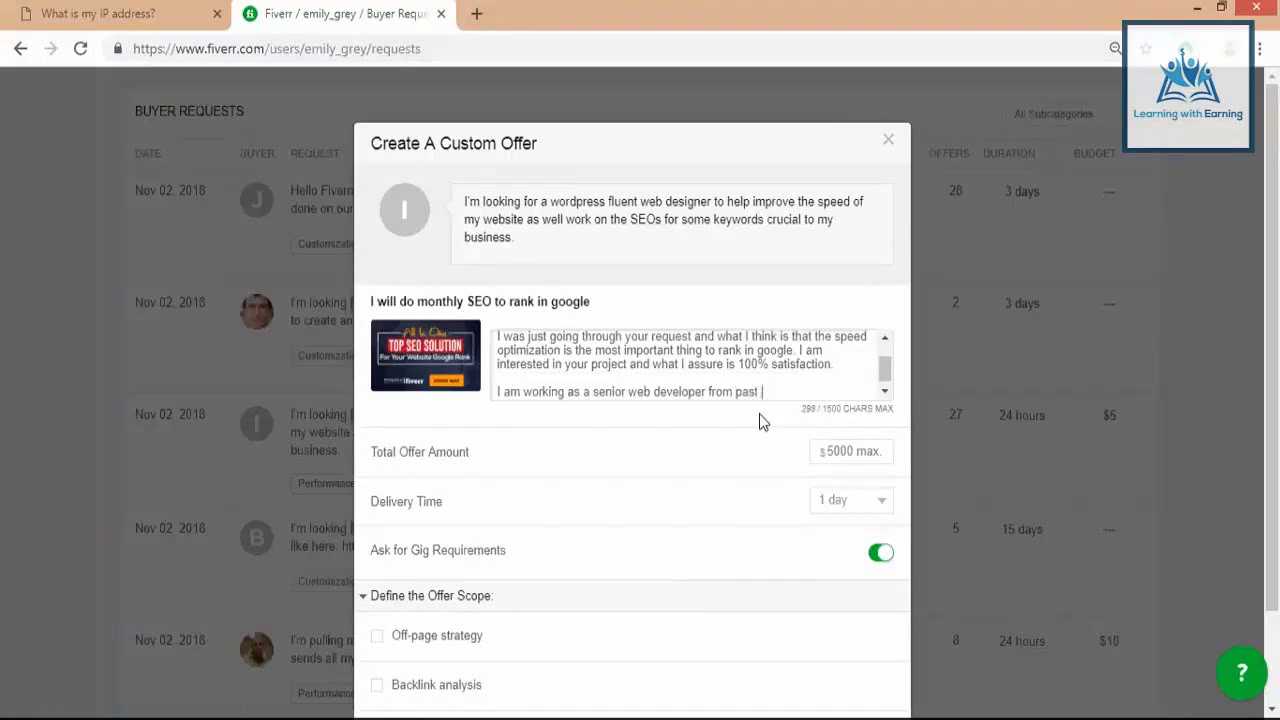
type("2-5")
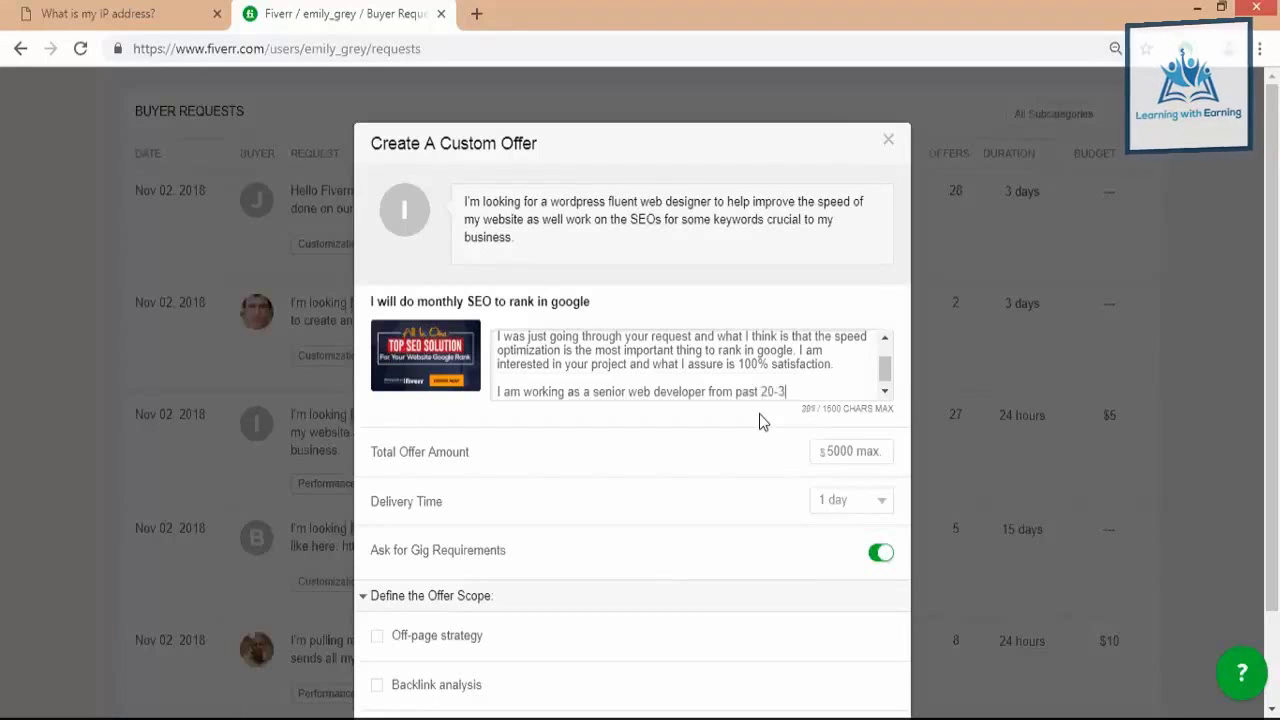
key("BackSpace")
key("BackSpace")
type("0-3")
key("BackSpace")
key("BackSpace")
key("BackSpace")
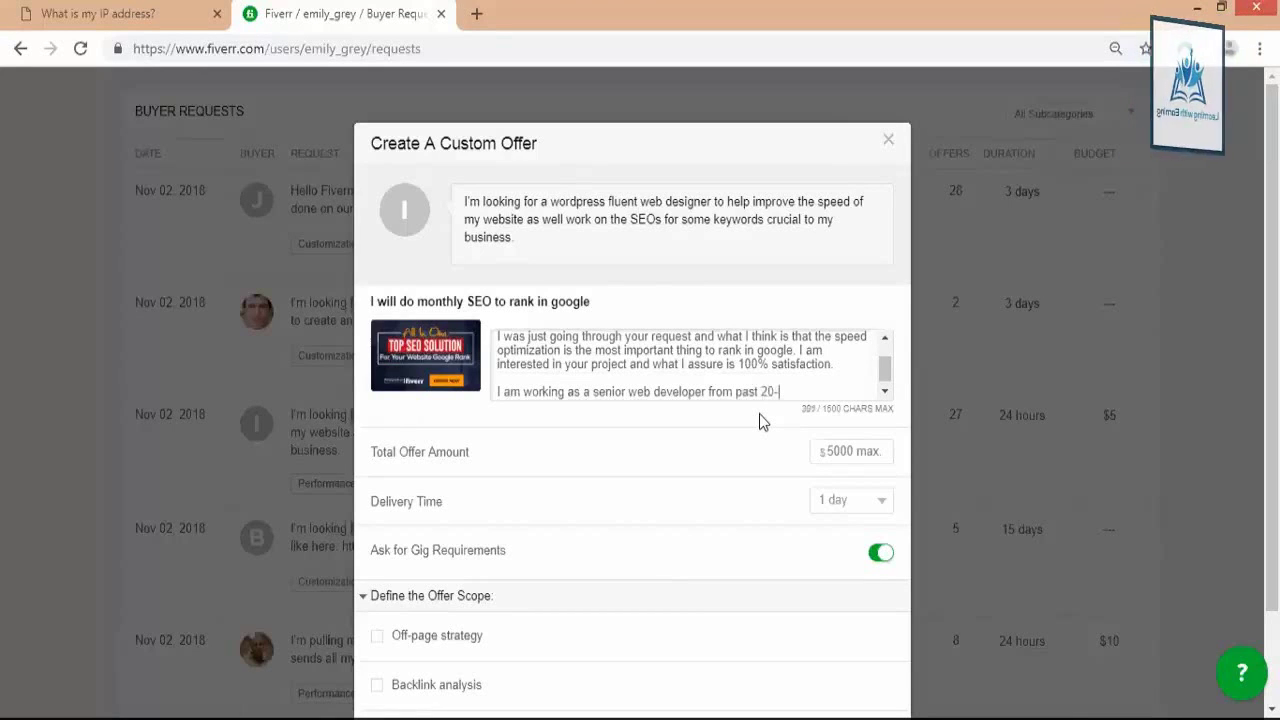
type("-3 years and")
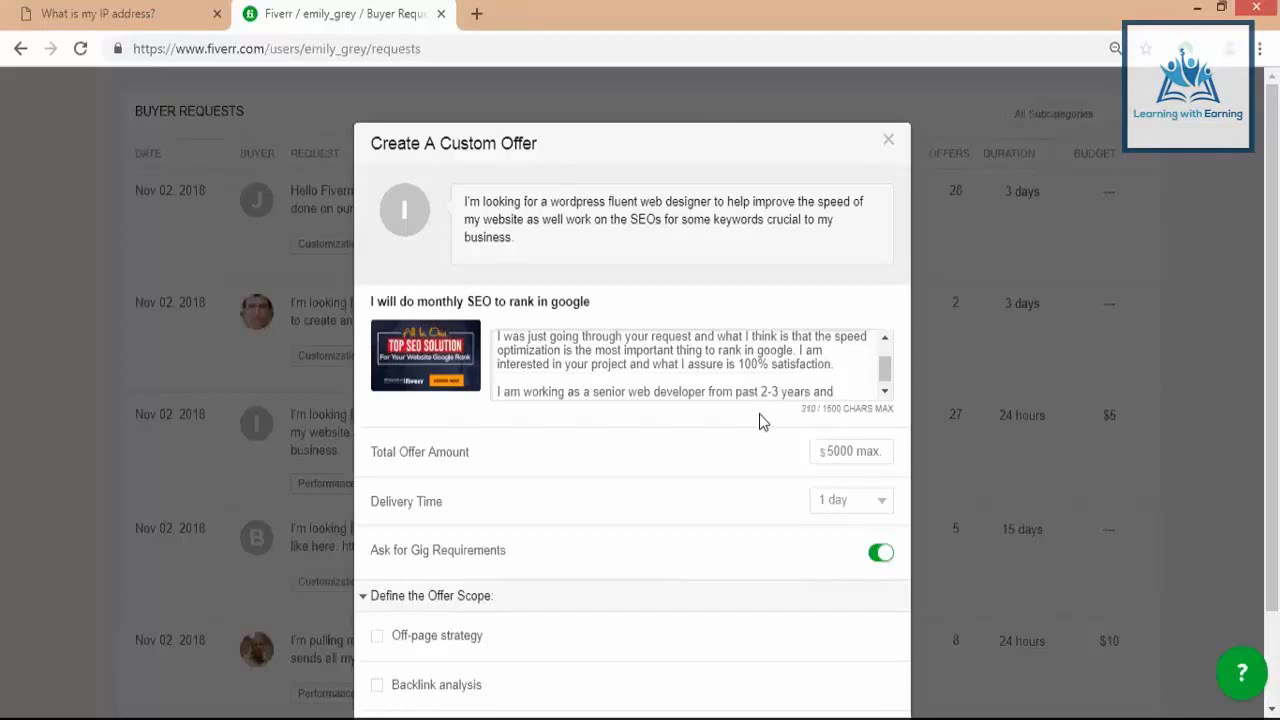
Step: Add "I can help you to design a perfect website. simple yet attrac" after the experience phrase
type("I can help you")
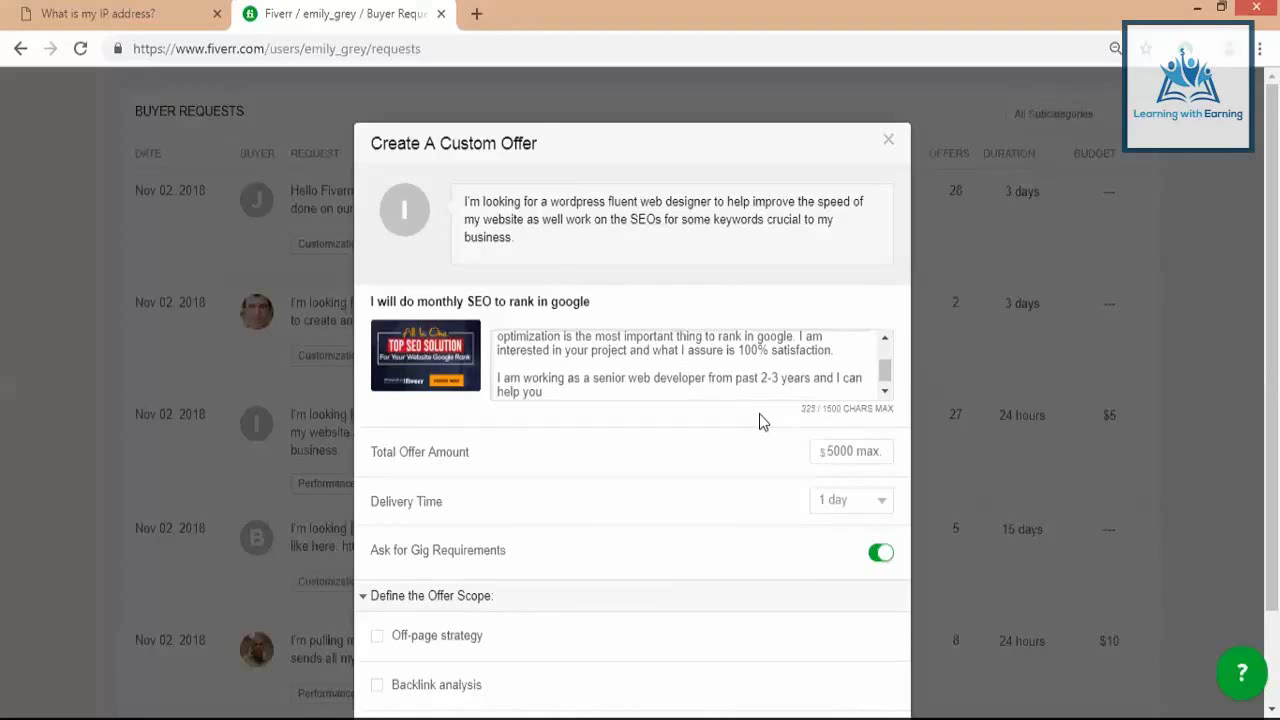
type("to design a perfect we")
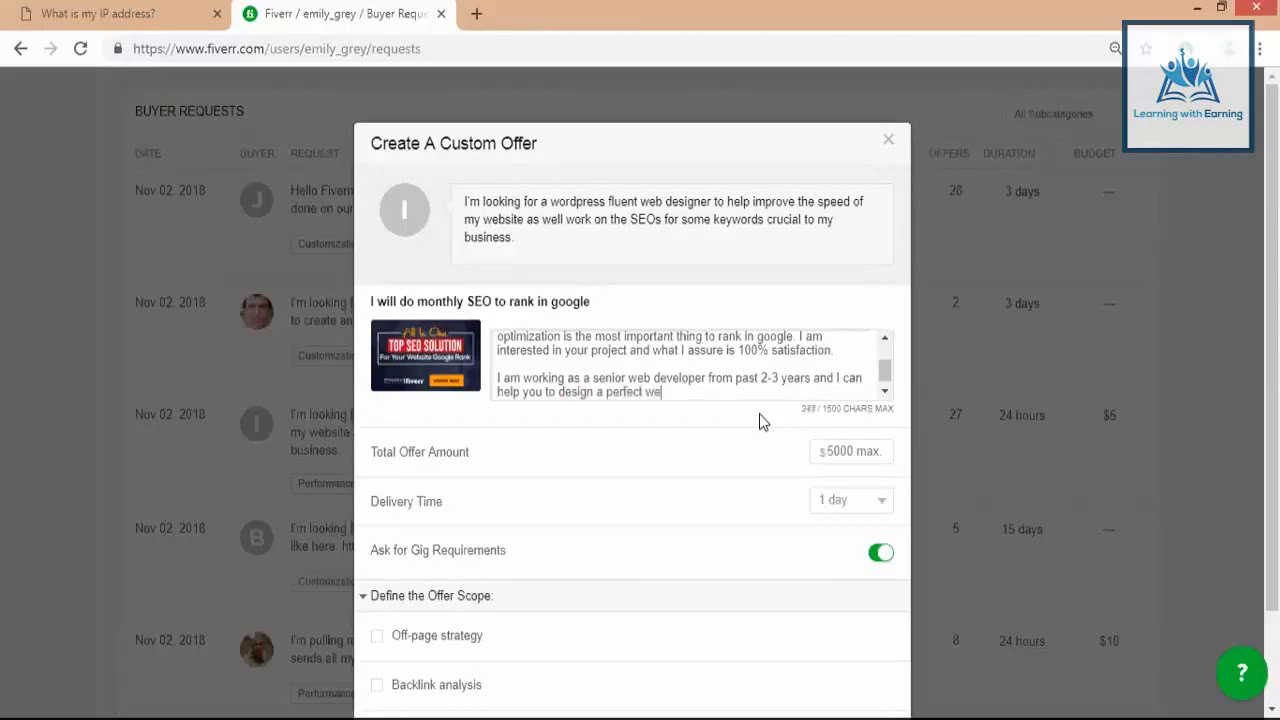
type("bsite. simple yet attrac")
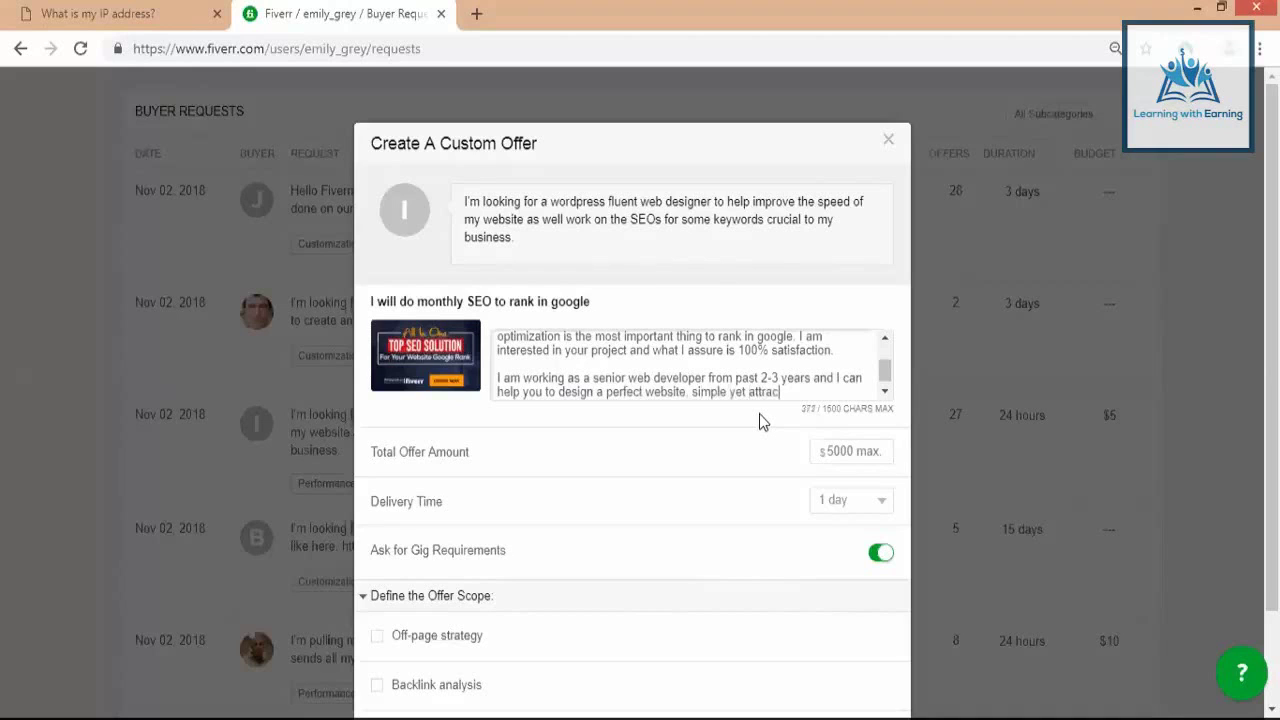
Step: Reword the ending after "help you to design a" as "perfect, simple yet attractive website"
key("BackSpace")
key("BackSpace")
key("BackSpace")
key("BackSpace")
key("BackSpace")
key("BackSpace")
key("BackSpace")
key("BackSpace")
key("BackSpace")
key("BackSpace")
key("BackSpace")
key("BackSpace")
key("BackSpace")
key("BackSpace")
key("BackSpace")
key("BackSpace")
key("BackSpace")
key("BackSpace")
key("BackSpace")
key("BackSpace")
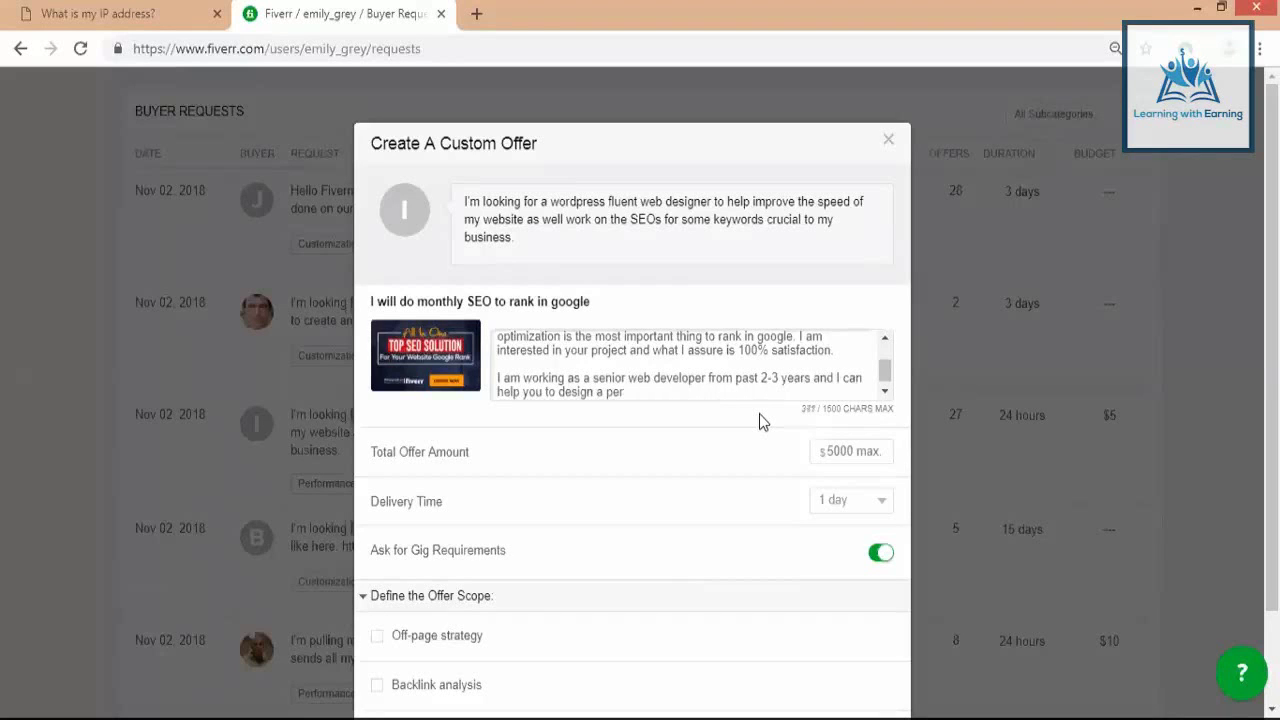
type("perfect, simple yet attrav")
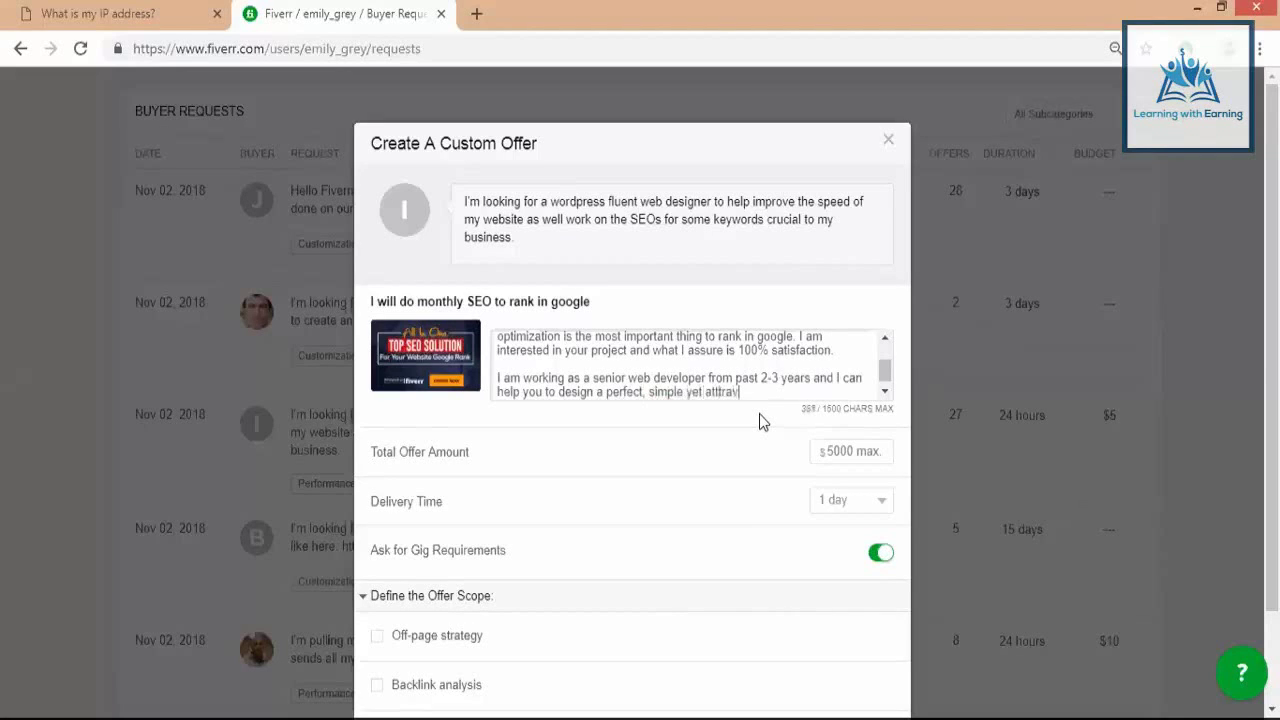
key("BackSpace")
type("ctive we bsite")
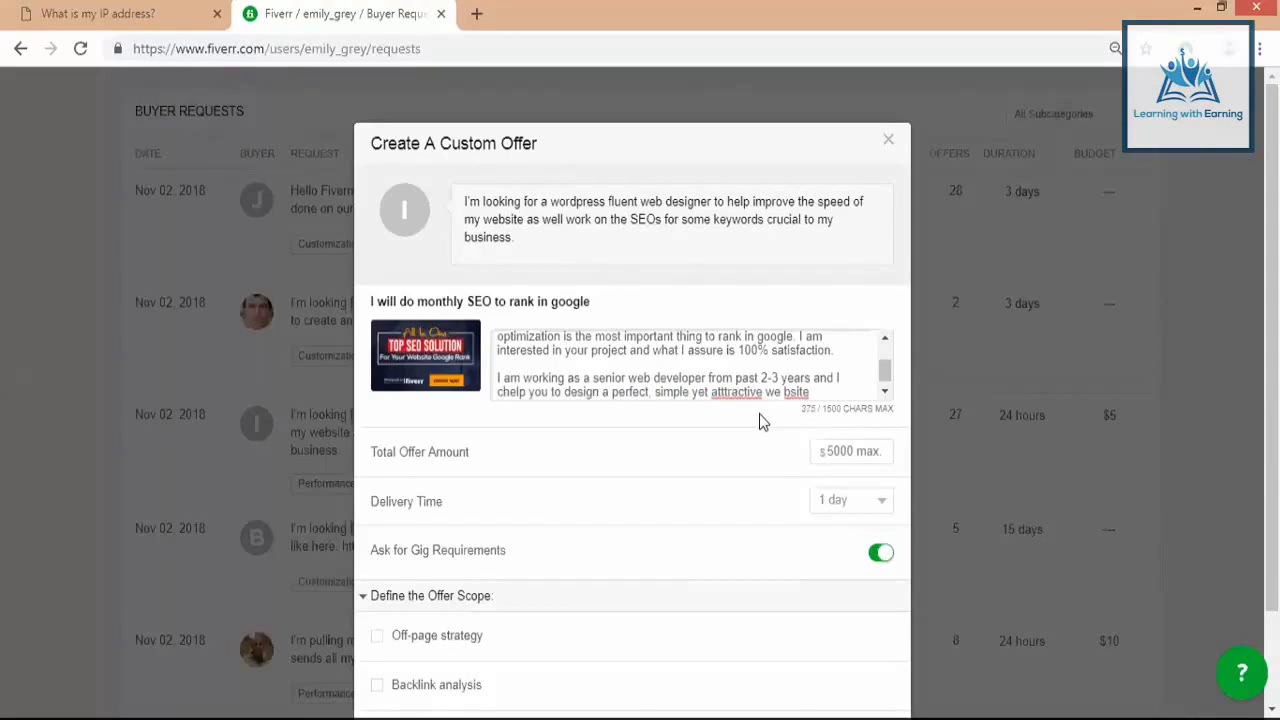
Step: Fix the stray space in "website" and continue with "that can help you to boast your business and"
type("an")
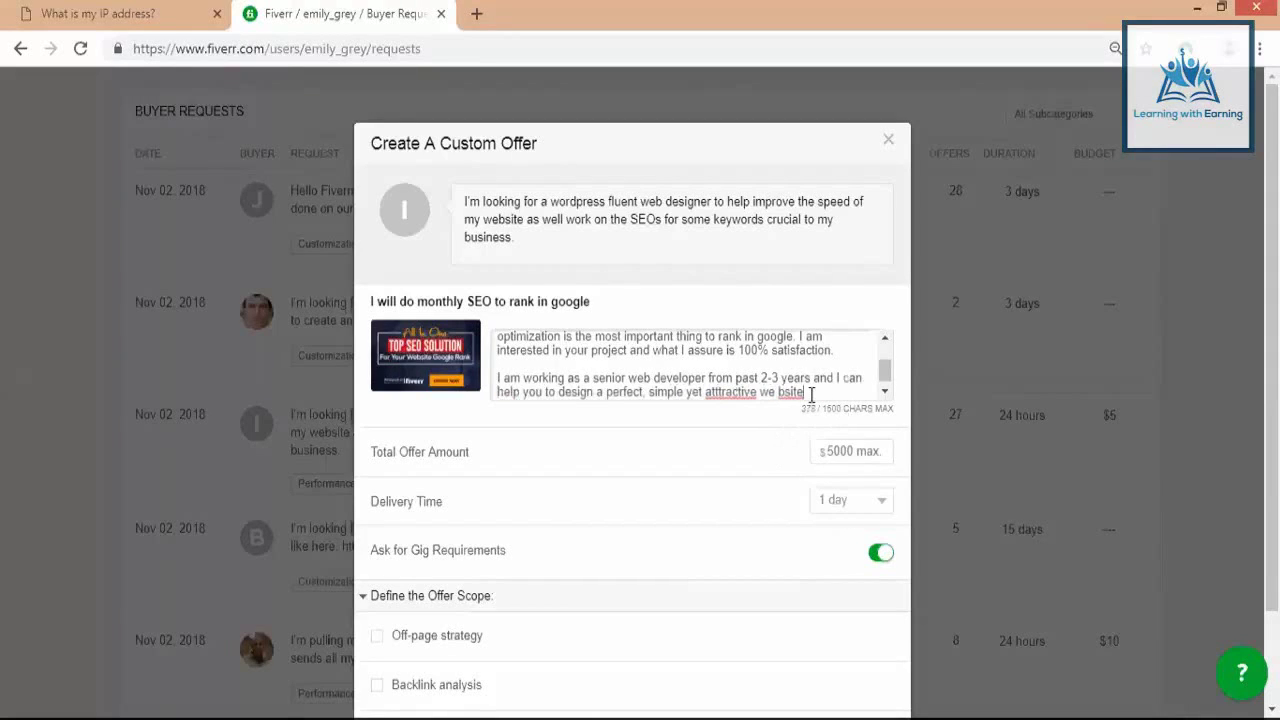
key("BackSpace")
key("BackSpace")
key("BackSpace")
key("BackSpace")
key("BackSpace")
type("bsite tha")
type("can help")
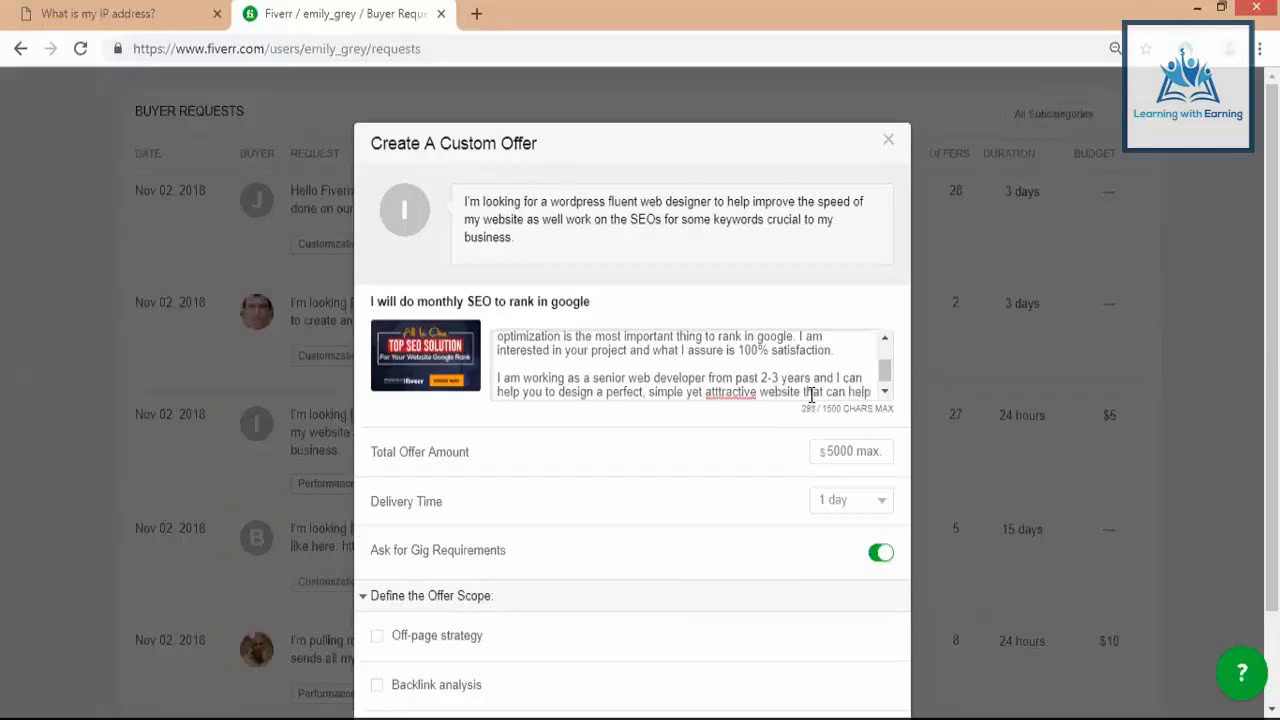
type(" you to b")
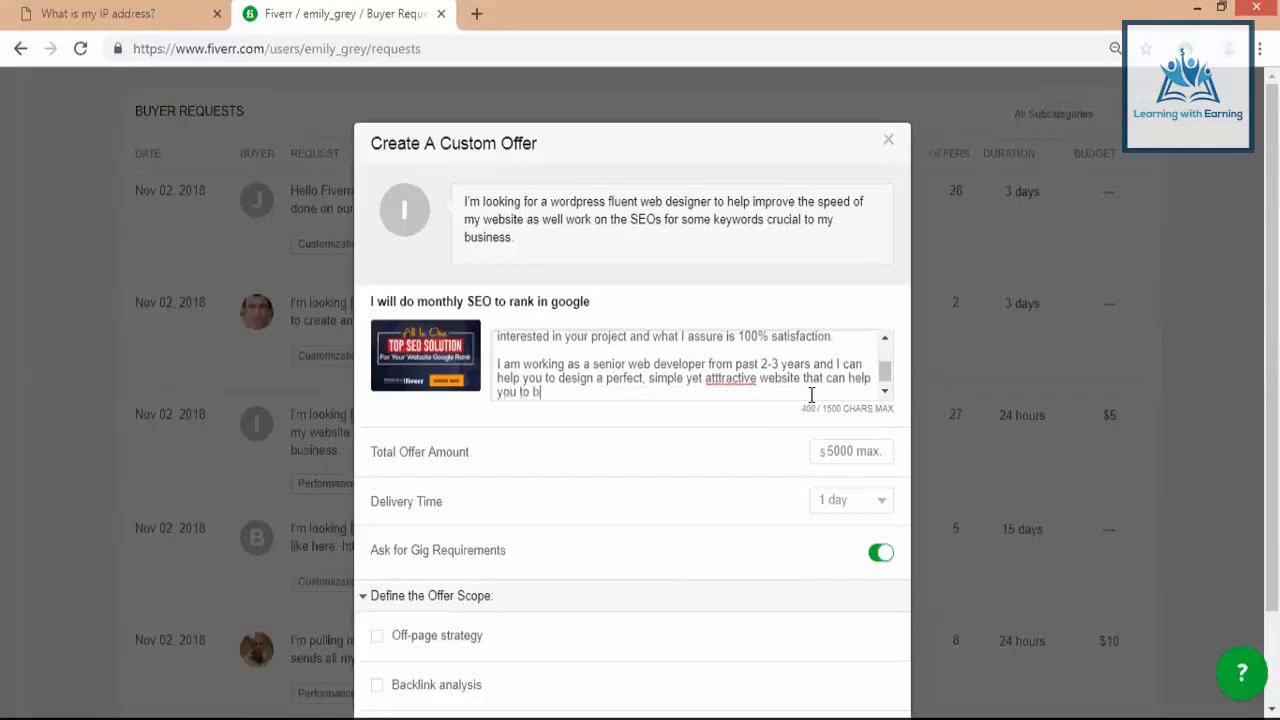
type("oast your business an d")
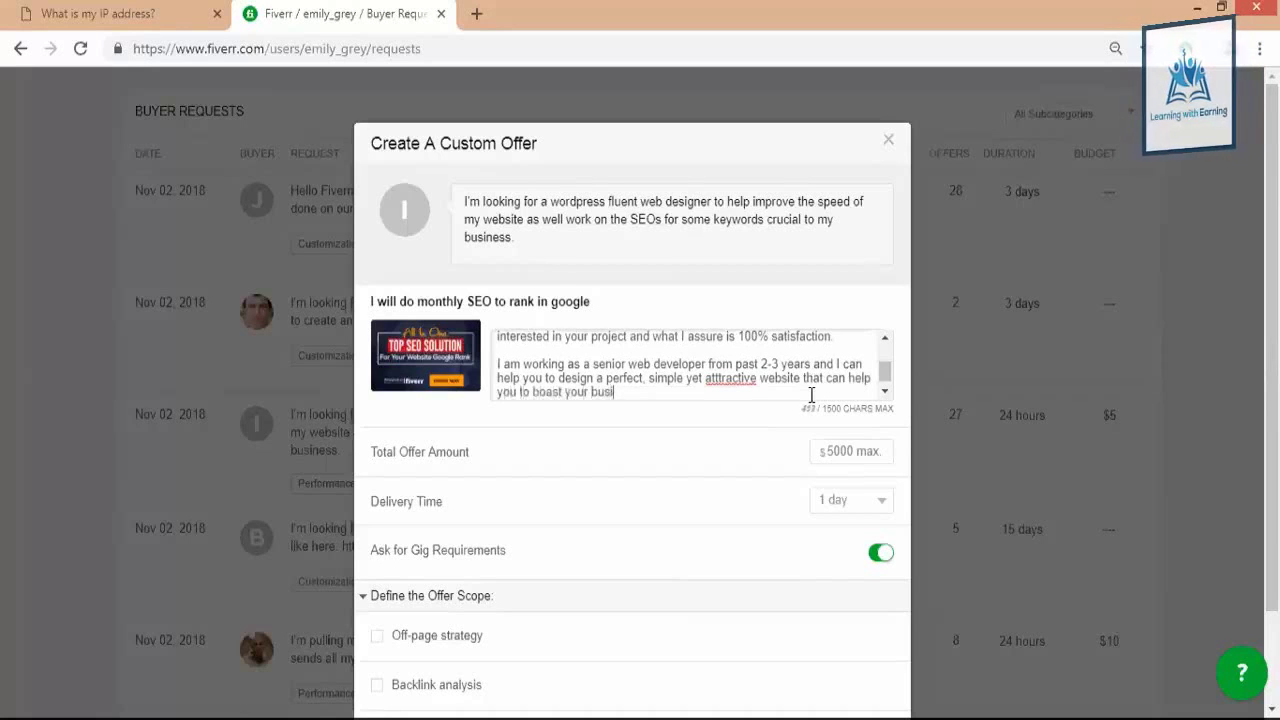
key("BackSpace")
key("BackSpace")
type("d ")
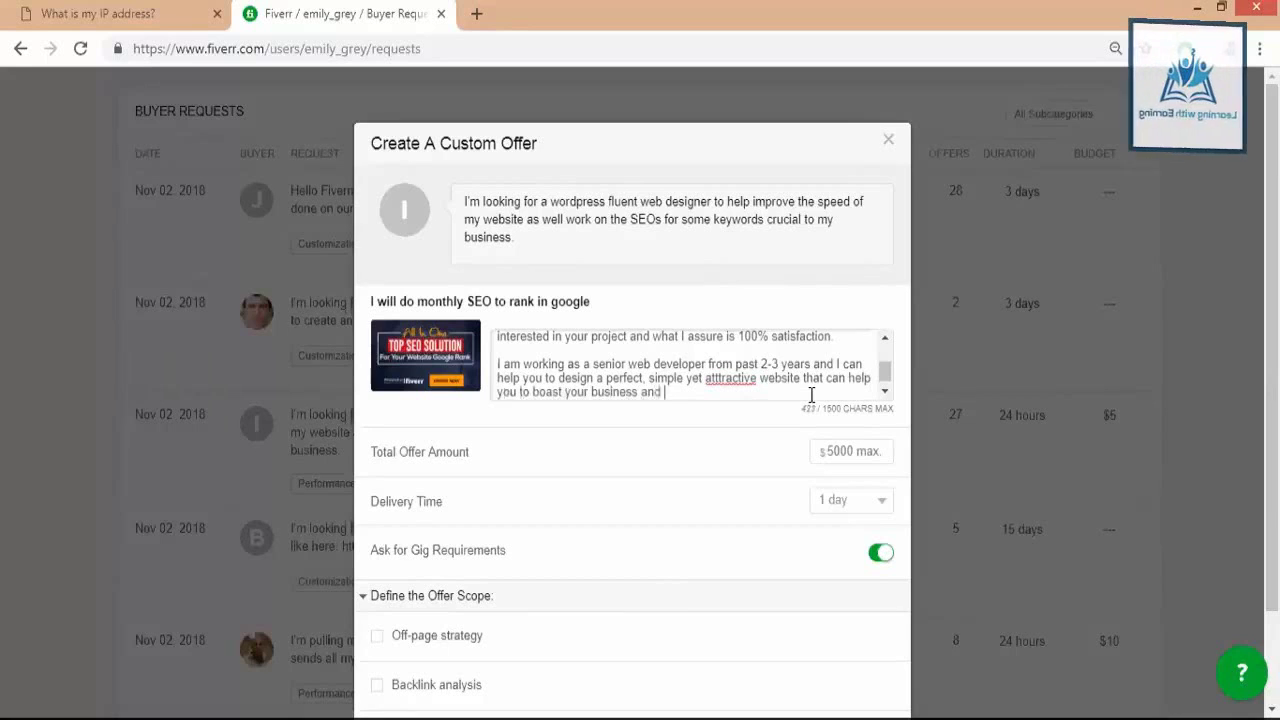
Step: End the sentence with "get more and more potential buyer" and correct the misspelled word "attractive"
type("get more")
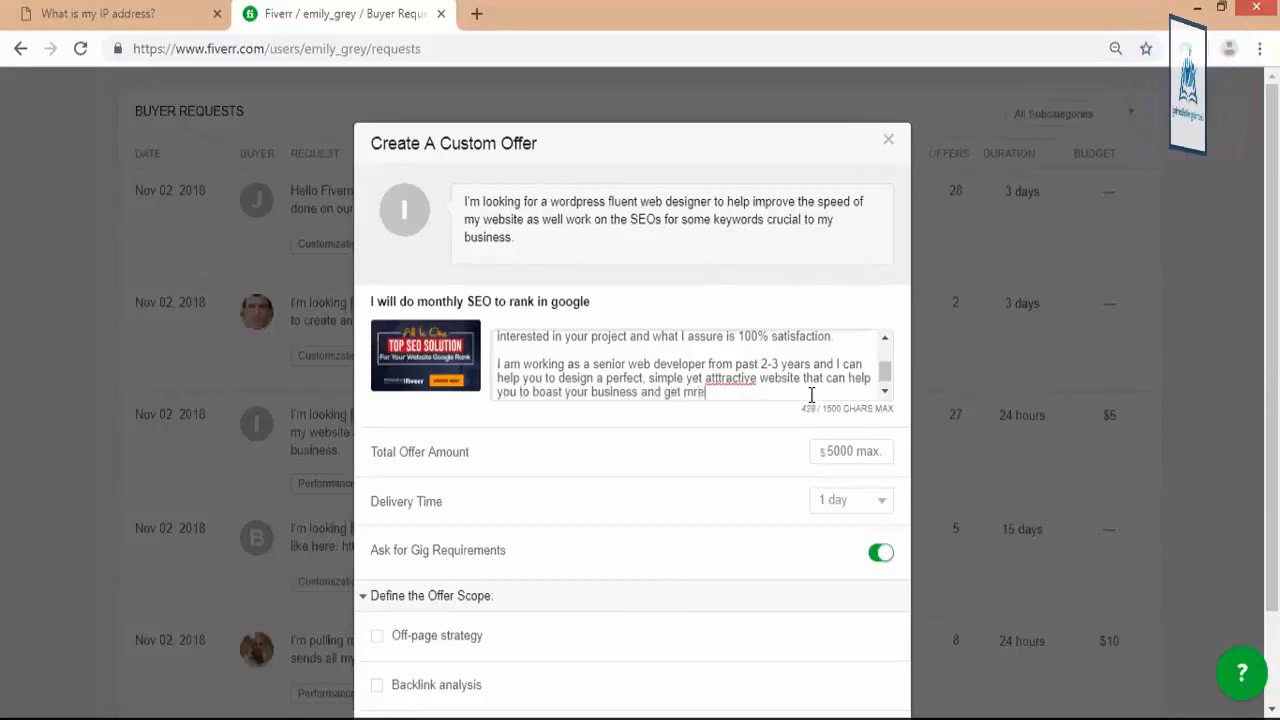
type(" an m")
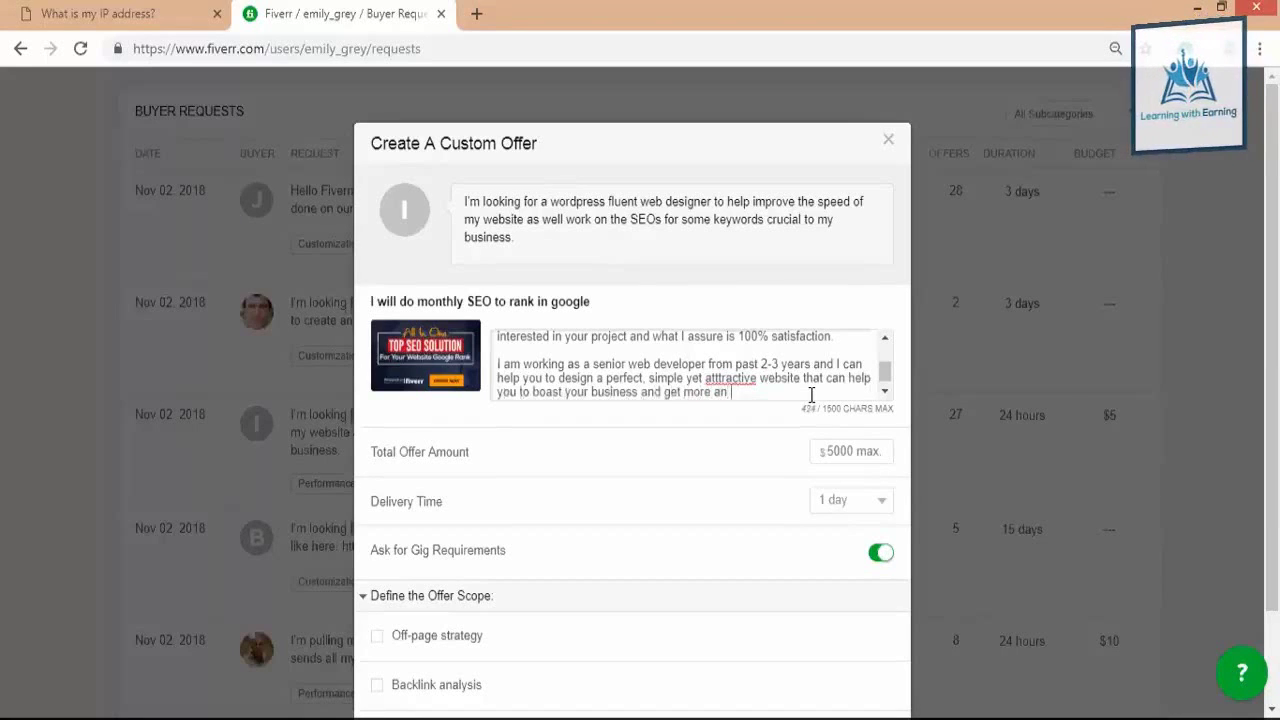
key("BackSpace")
key("BackSpace")
type("d")
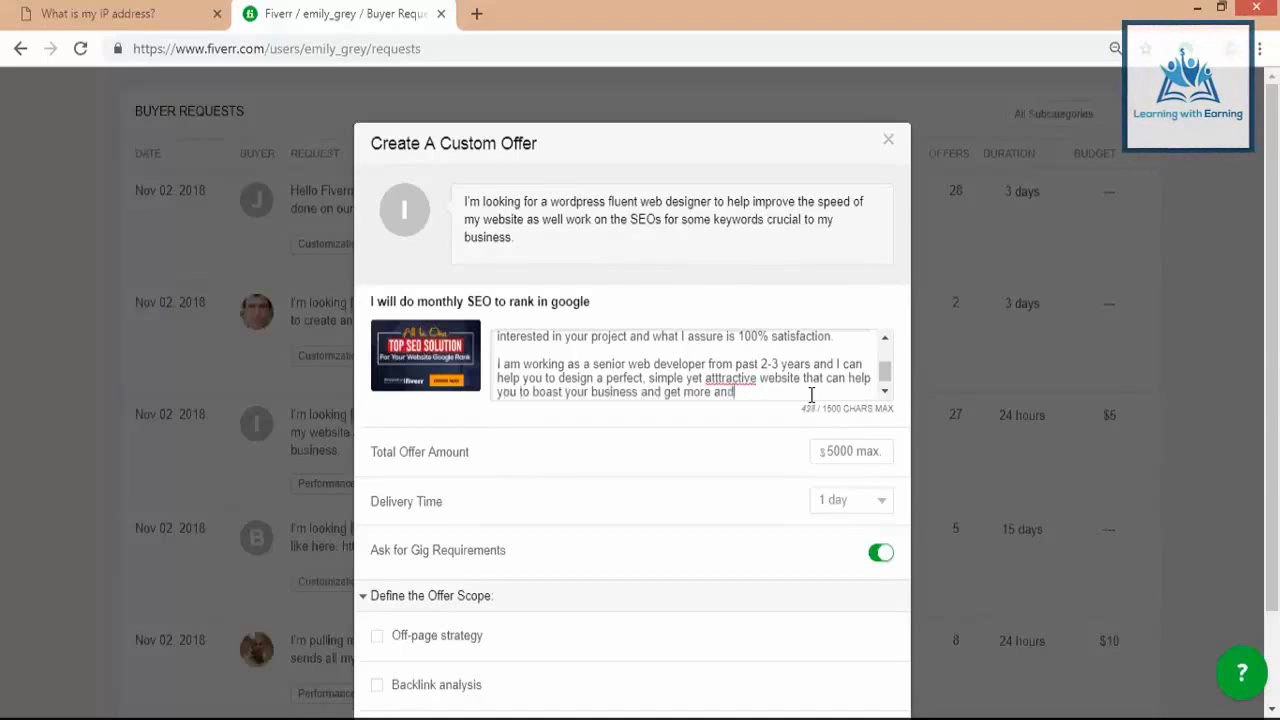
type(" more potential buyer")
right_click(728, 378)
left_click(749, 396)
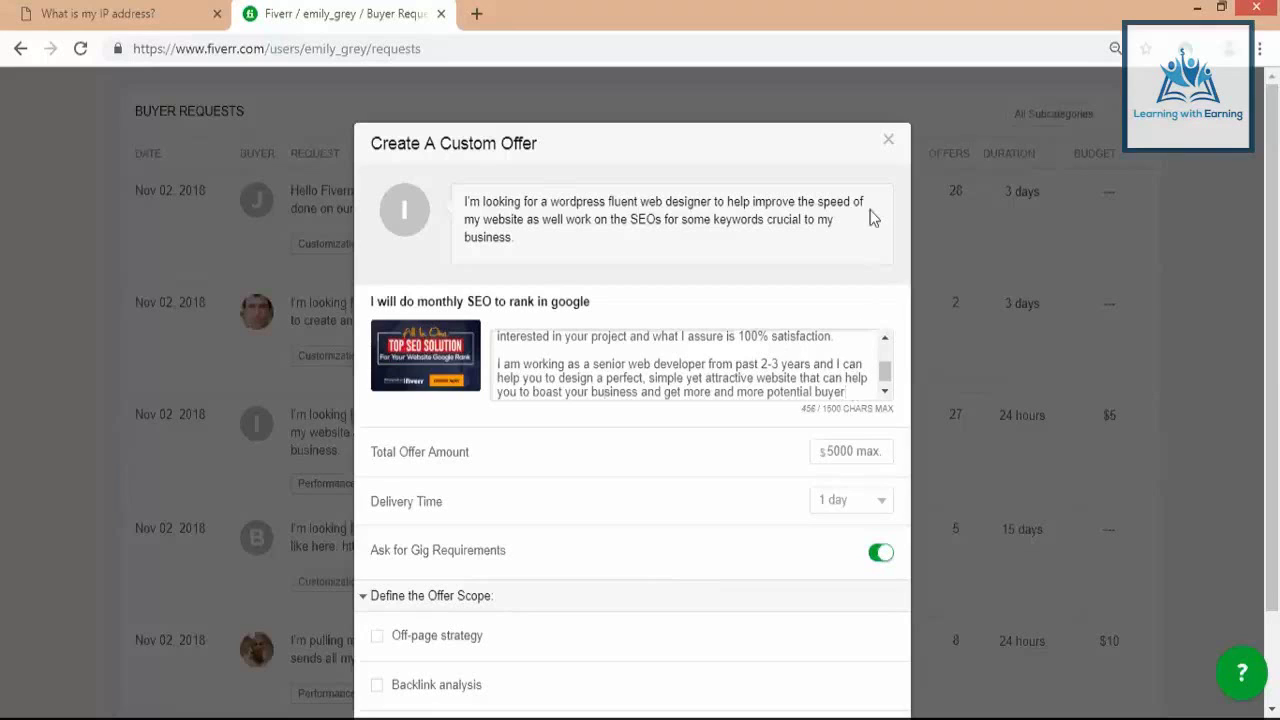
Step: Add a new paragraph reading "Below attached is the link to my portfolio, let me know if there are any confusions"
key("Return")
key("Return")
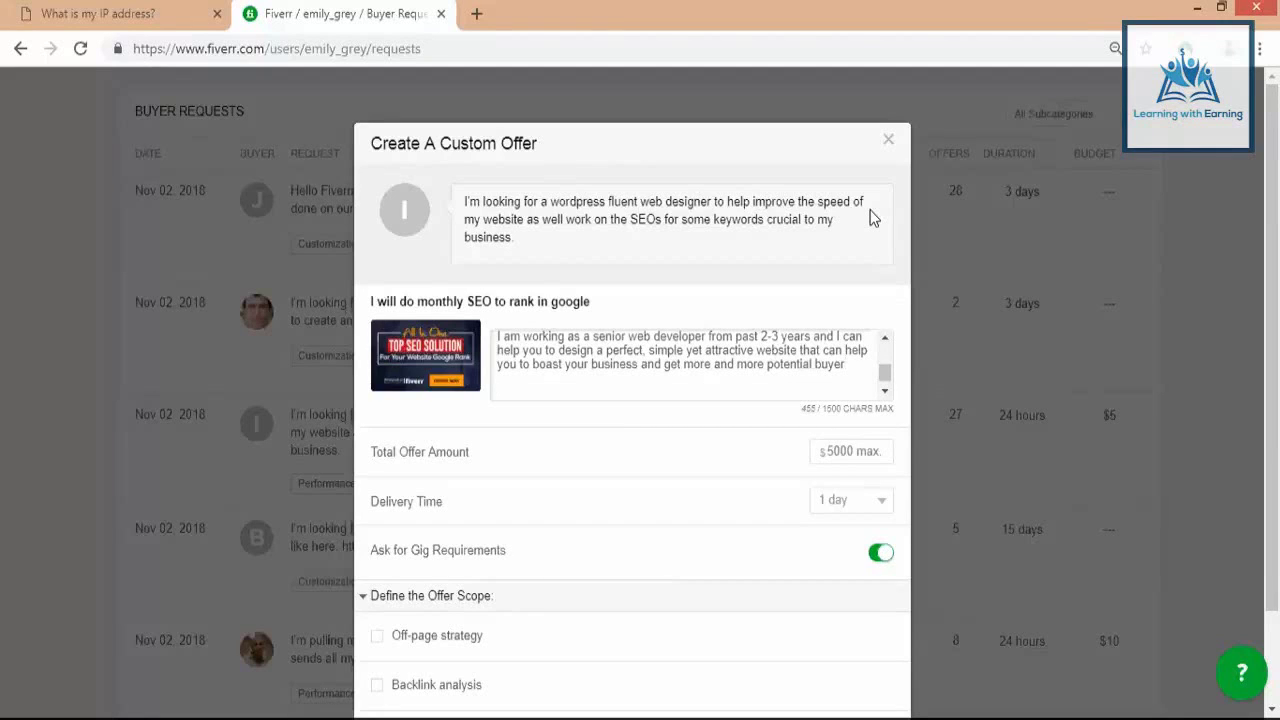
type("Below attached is th")
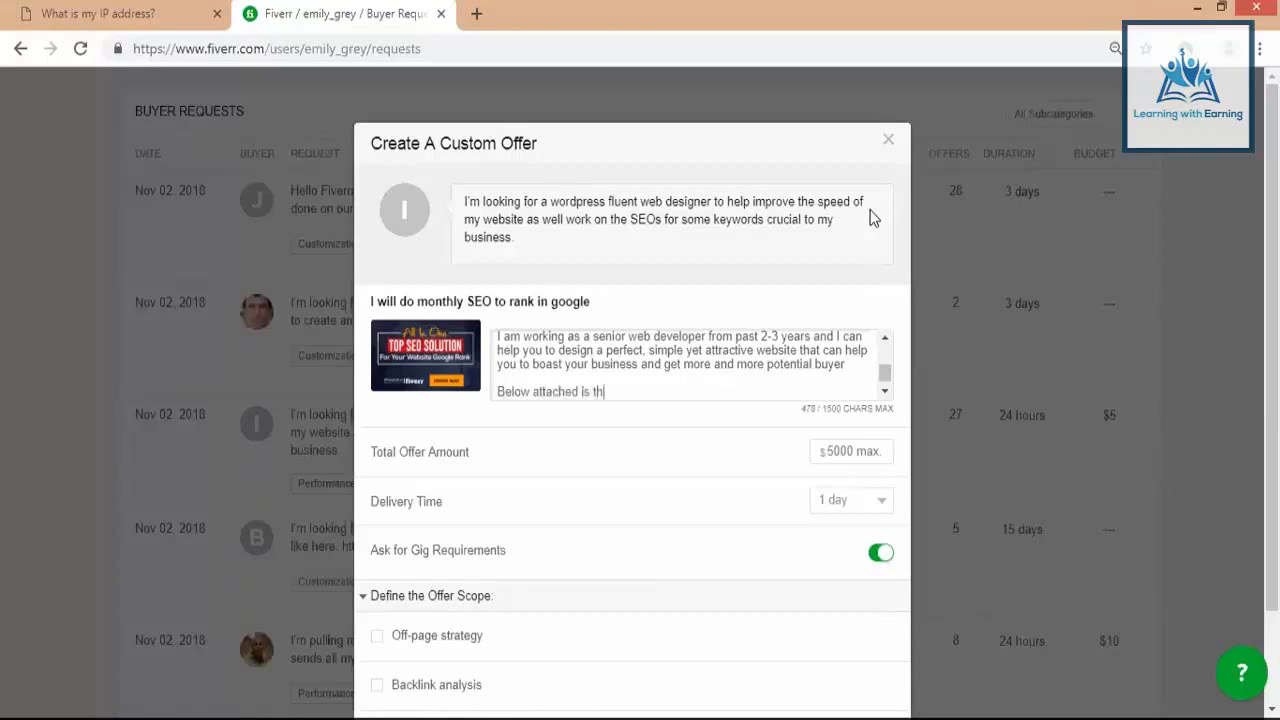
type("e link to my portfo")
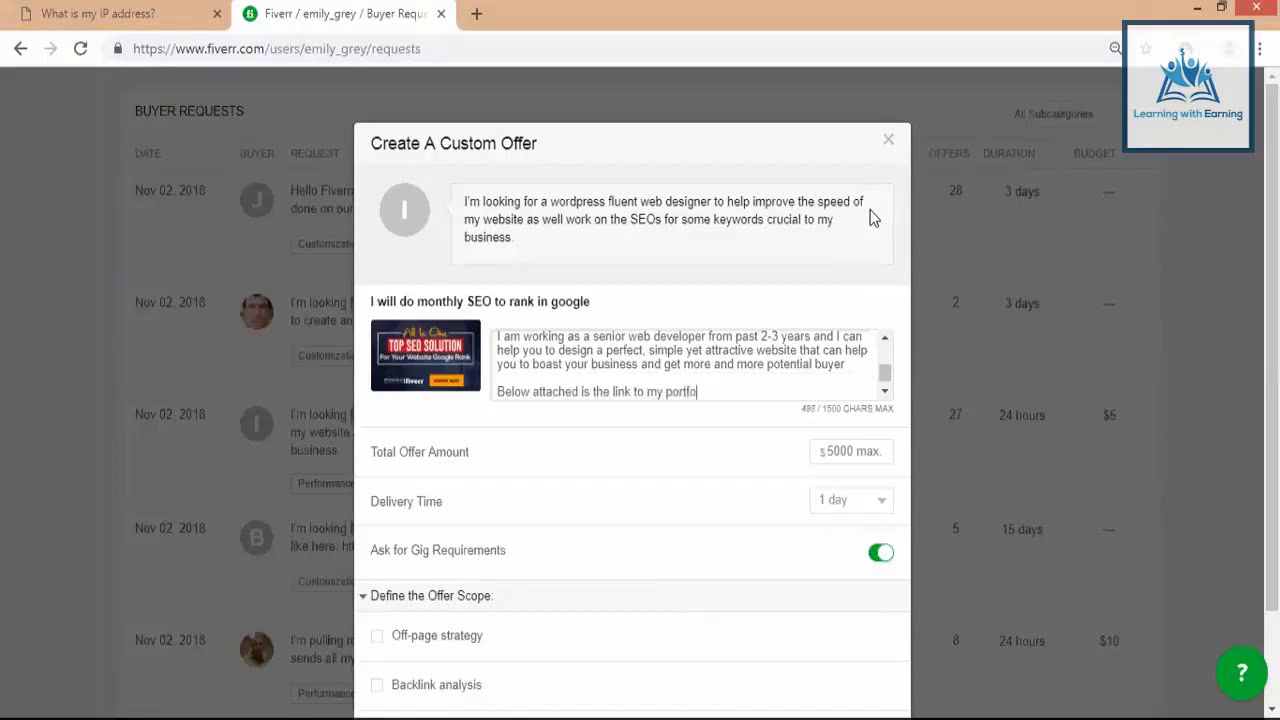
type("lio, let me know if there are any confusions")
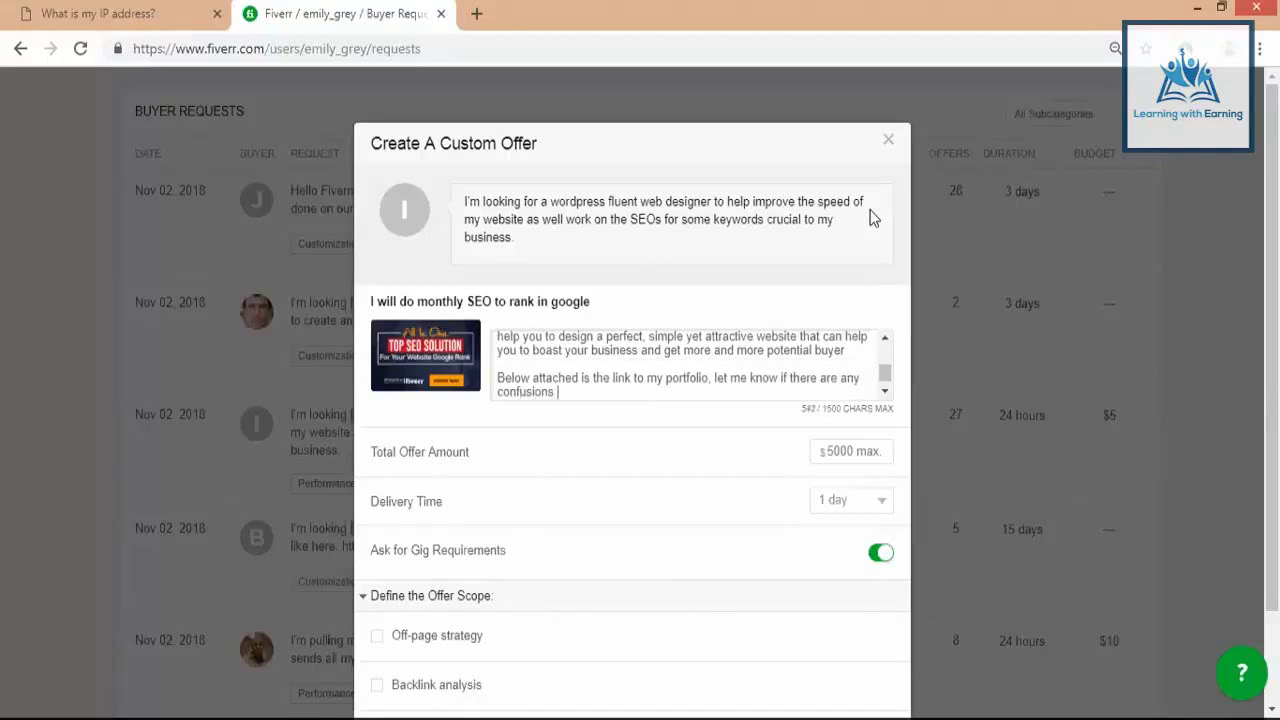
Step: Reword the end of the portfolio sentence from "any confusions" to "any queries"
key("BackSpace")
key("BackSpace")
key("BackSpace")
key("BackSpace")
key("BackSpace")
key("BackSpace")
key("BackSpace")
key("BackSpace")
key("BackSpace")
key("BackSpace")
key("BackSpace")
key("BackSpace")
key("BackSpace")
key("BackSpace")
key("BackSpace")
type("an")
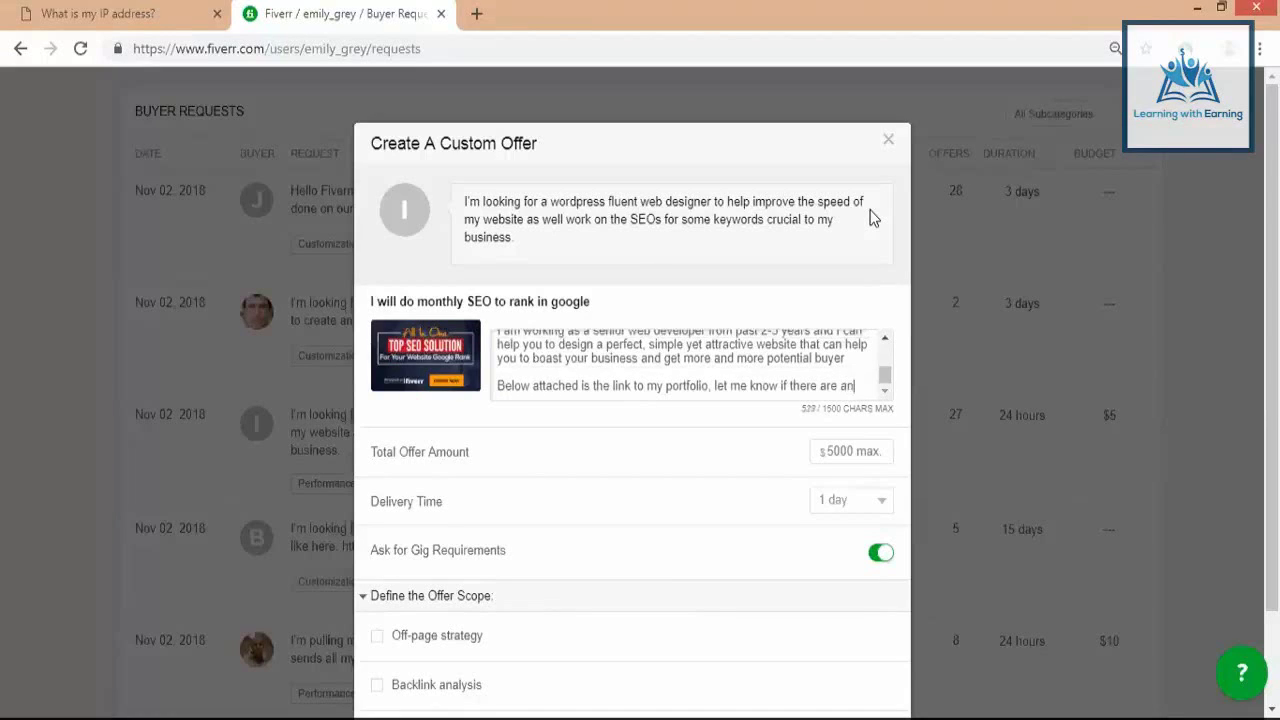
type("y queries")
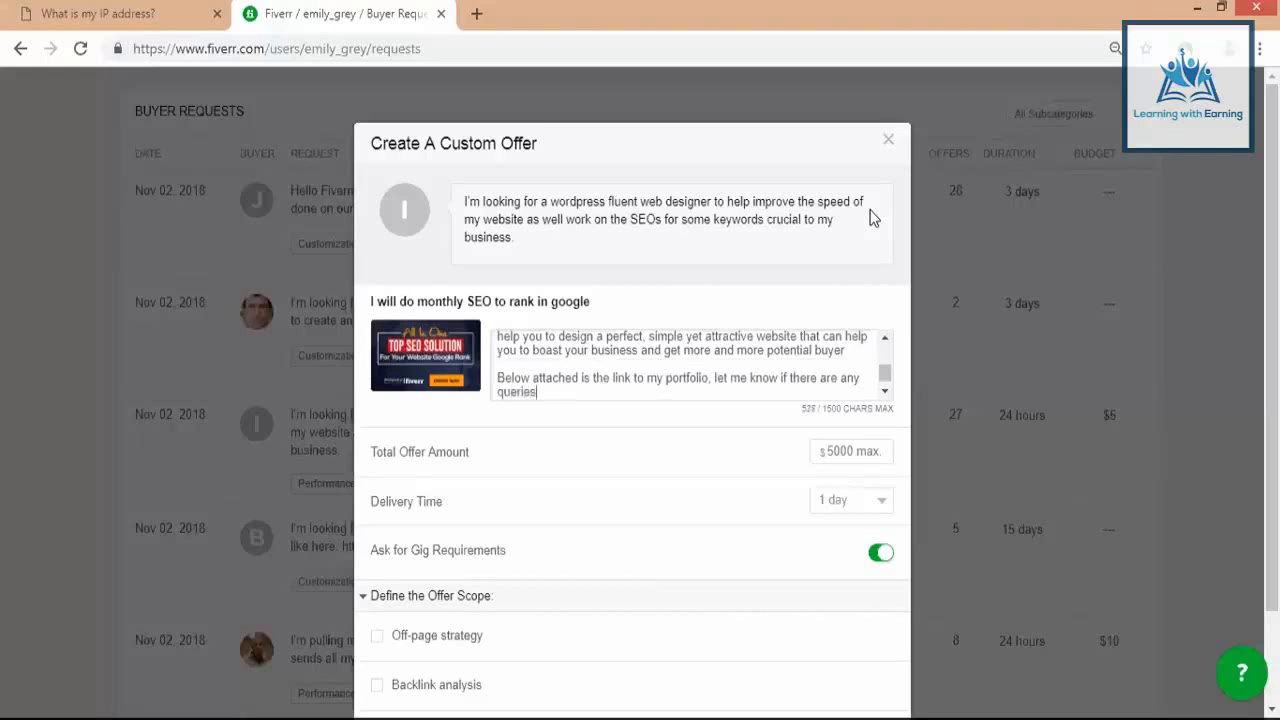
key("Return")
key("Return")
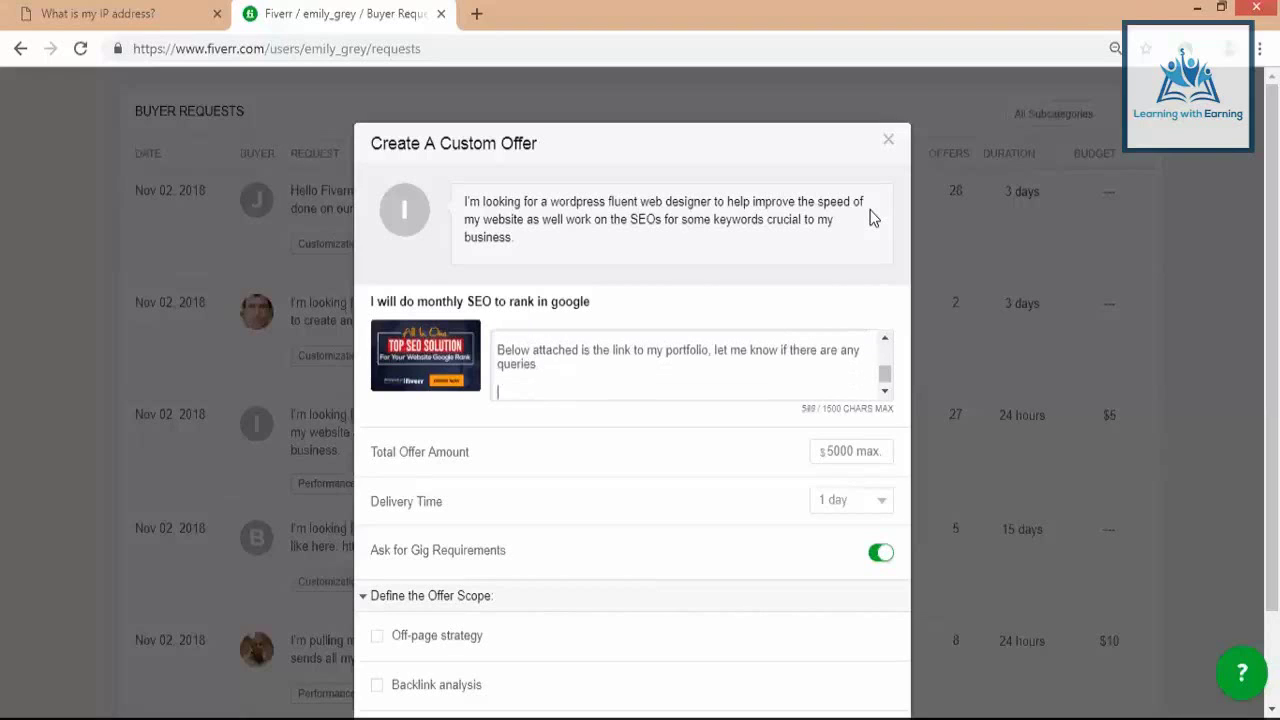
type("www.digitalwebs")
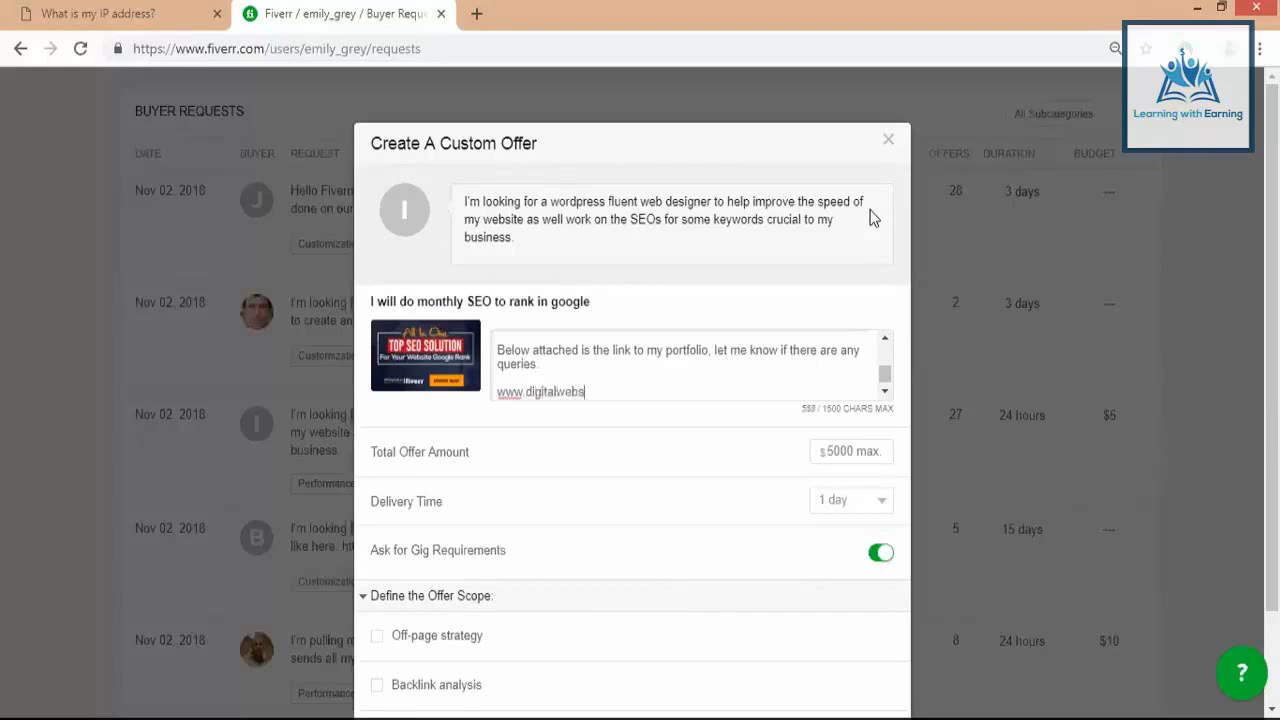
type("ters.com")
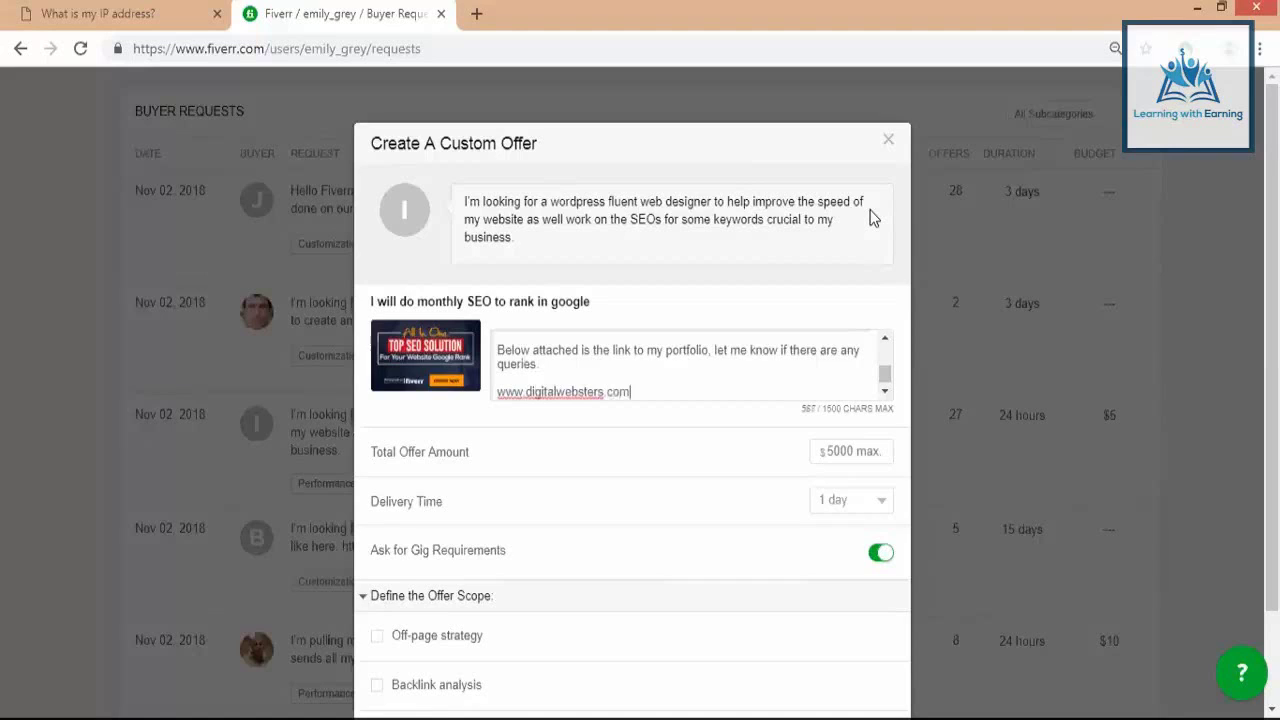
Step: Close the message with "Looking forward to hear", "Kind Regards" and the seller's first name on separate lines
key("Return")
key("Return")
type("Looking ")
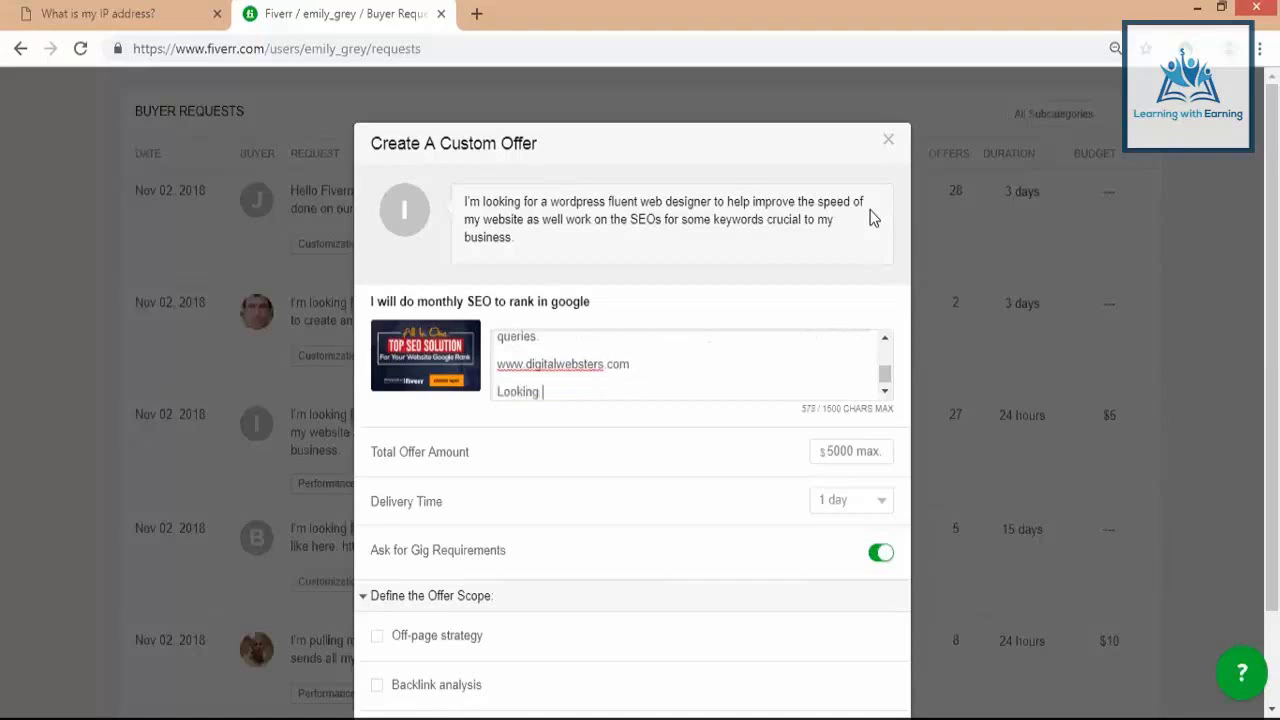
type("forward to hear")
key("Return")
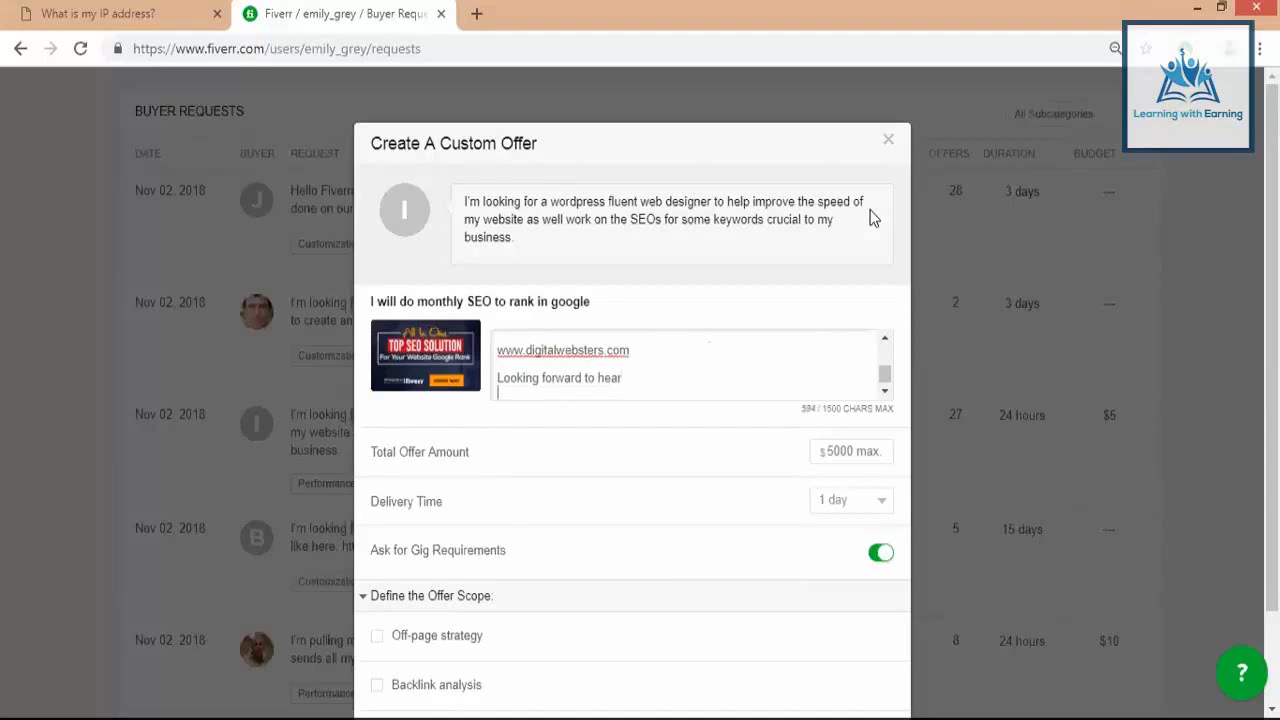
type("Kind Regards")
key("Return")
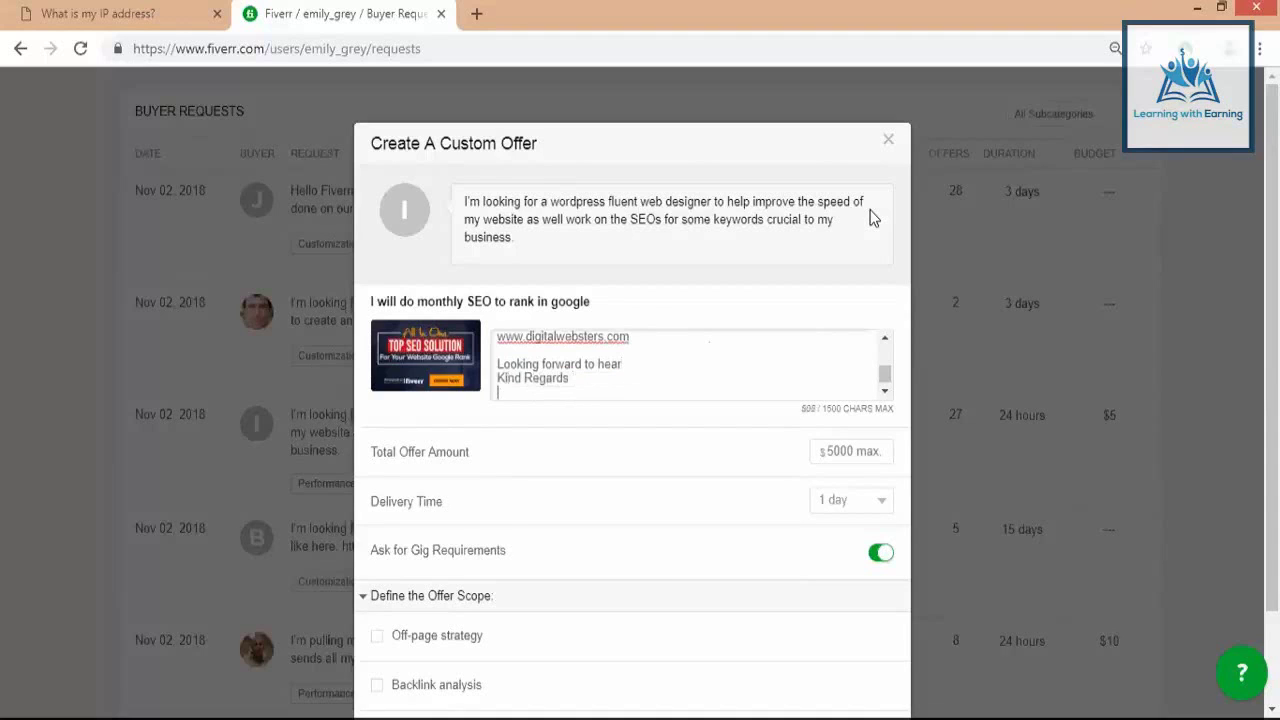
type("Emily")
Step: Review the whole offer description from the greeting to the portfolio link, and select all of its text
scroll(811, 366, "up", 3)
scroll(811, 366, "down", 2)
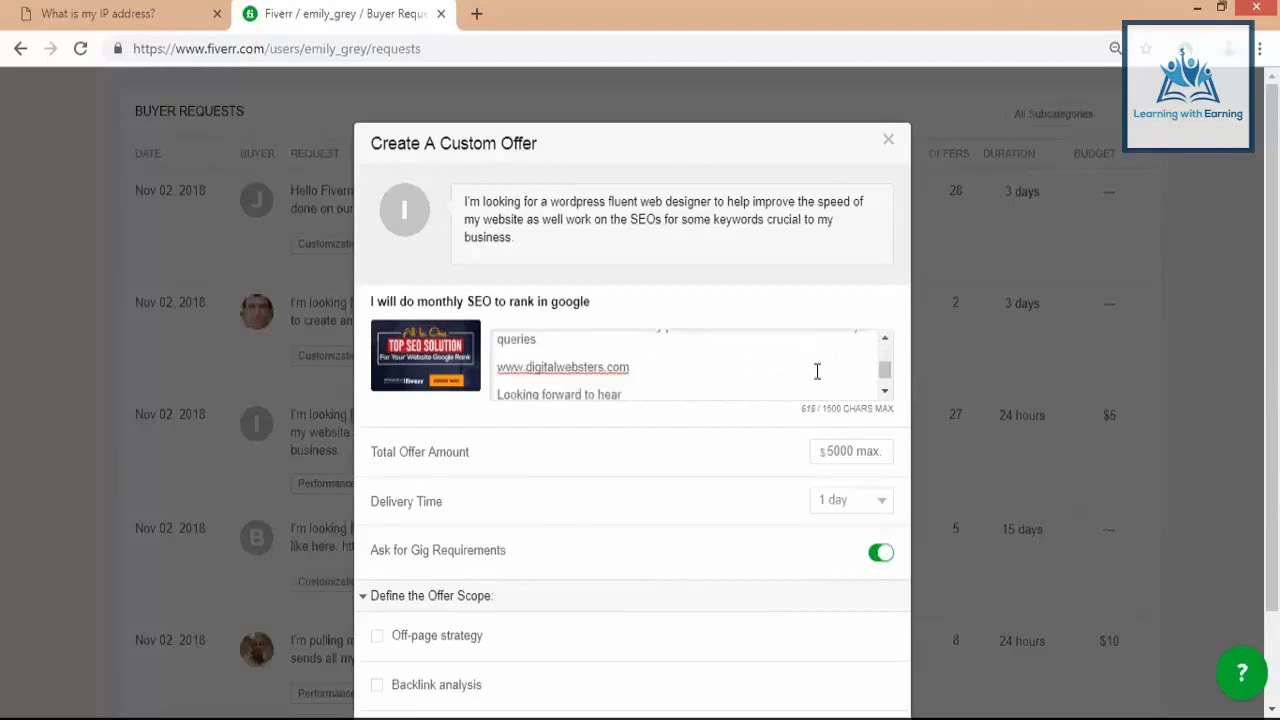
scroll(817, 371, "down", 1)
scroll(817, 369, "up", 5)
scroll(817, 369, "down", 2)
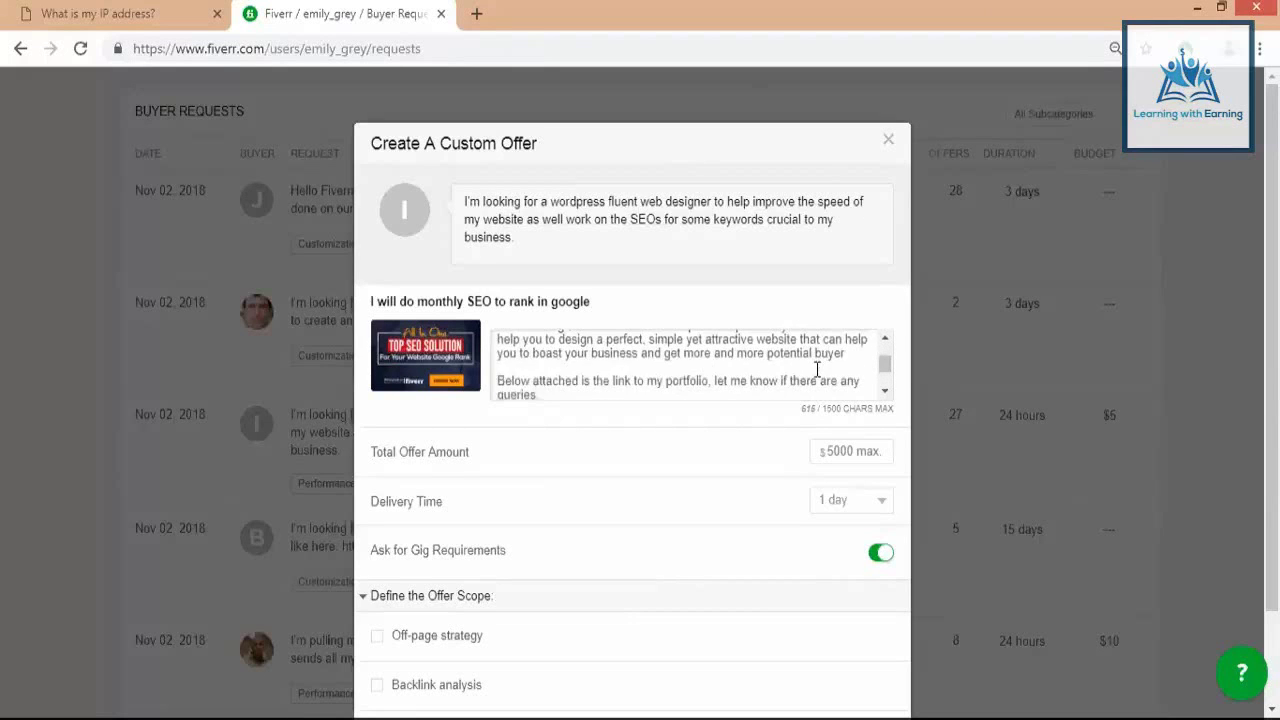
scroll(817, 369, "up", 2)
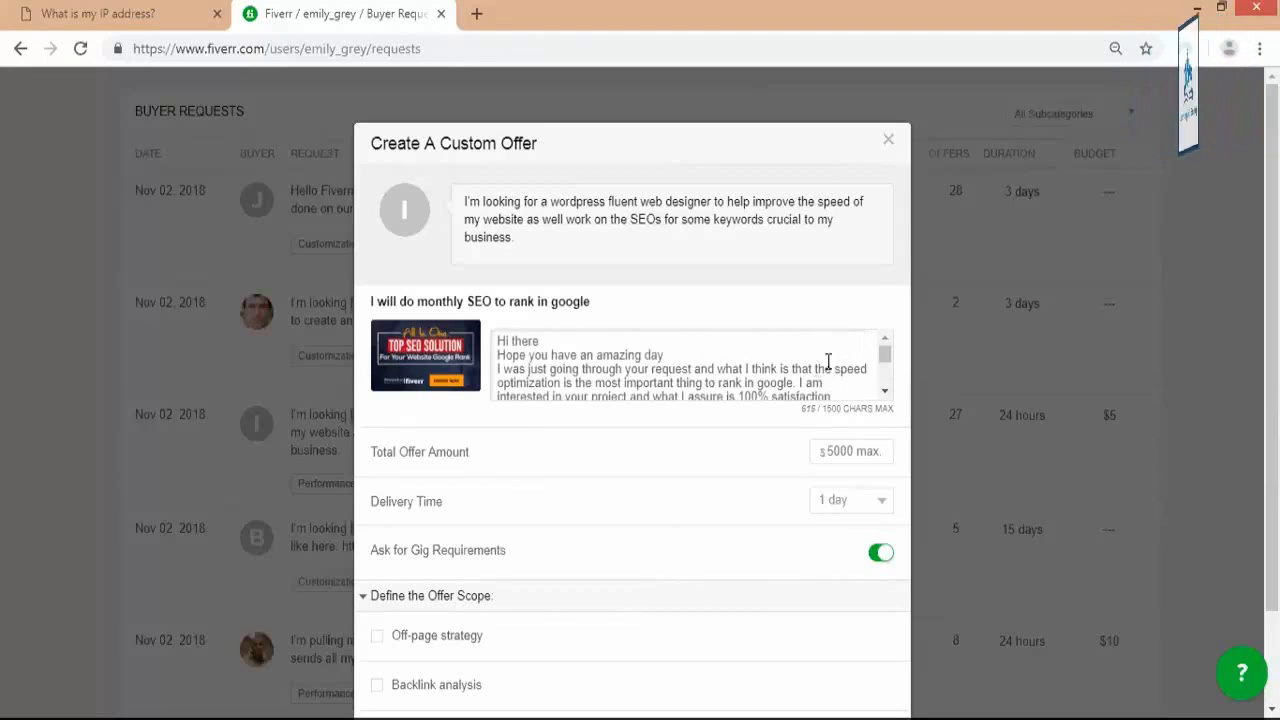
left_click(880, 393)
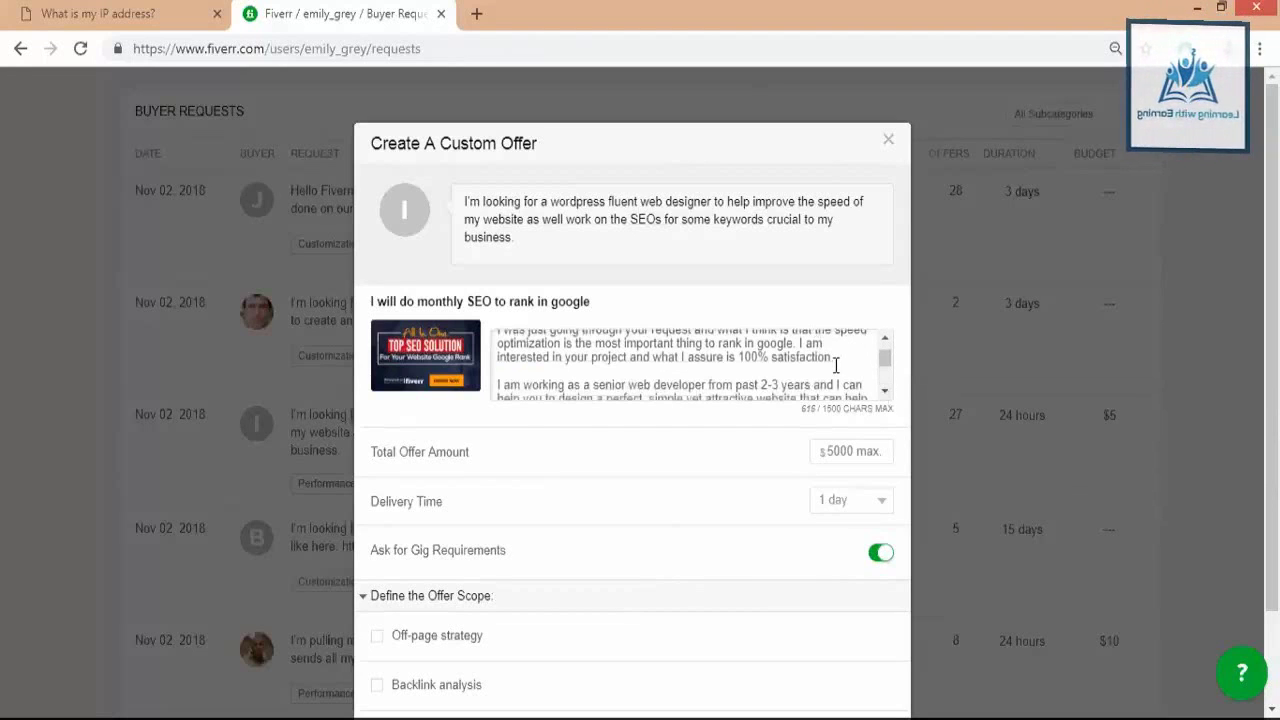
scroll(878, 396, "down", 5)
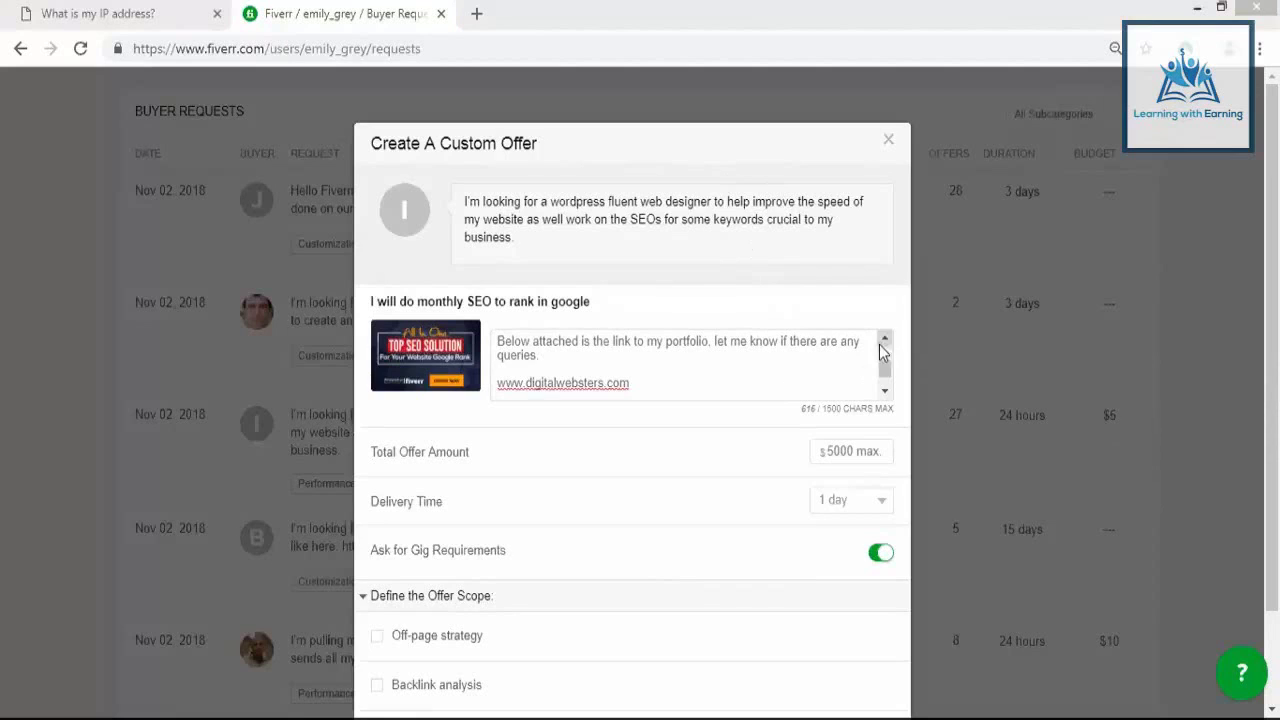
key("ctrl+a")
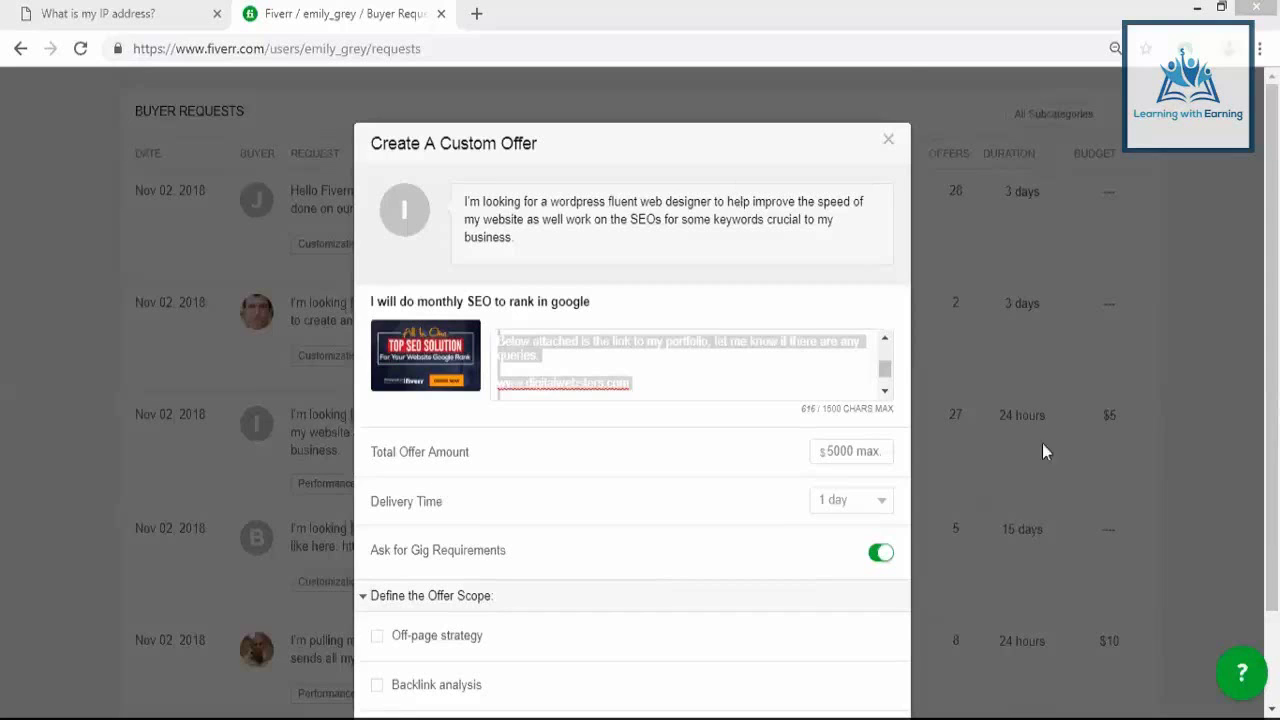
Step: Look through the delivery time options of the SEO offer, and close the offer without submitting it
scroll(1042, 443, "down", 1)
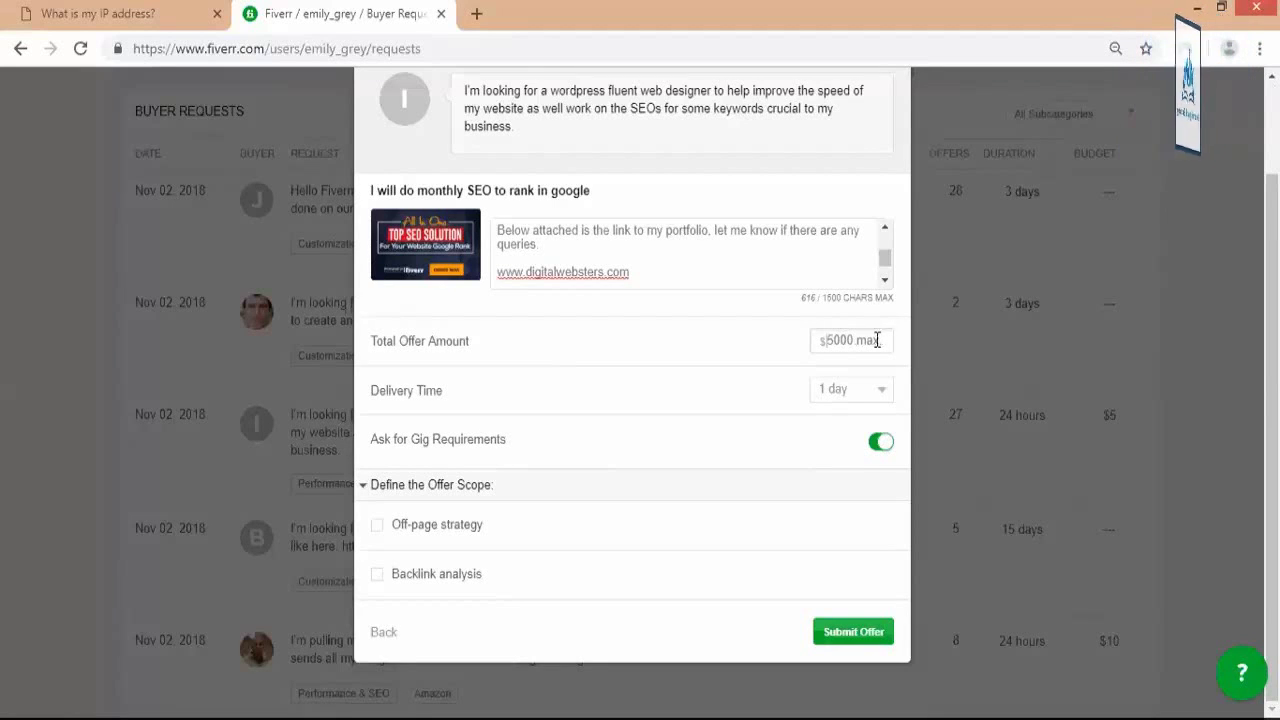
left_click(877, 389)
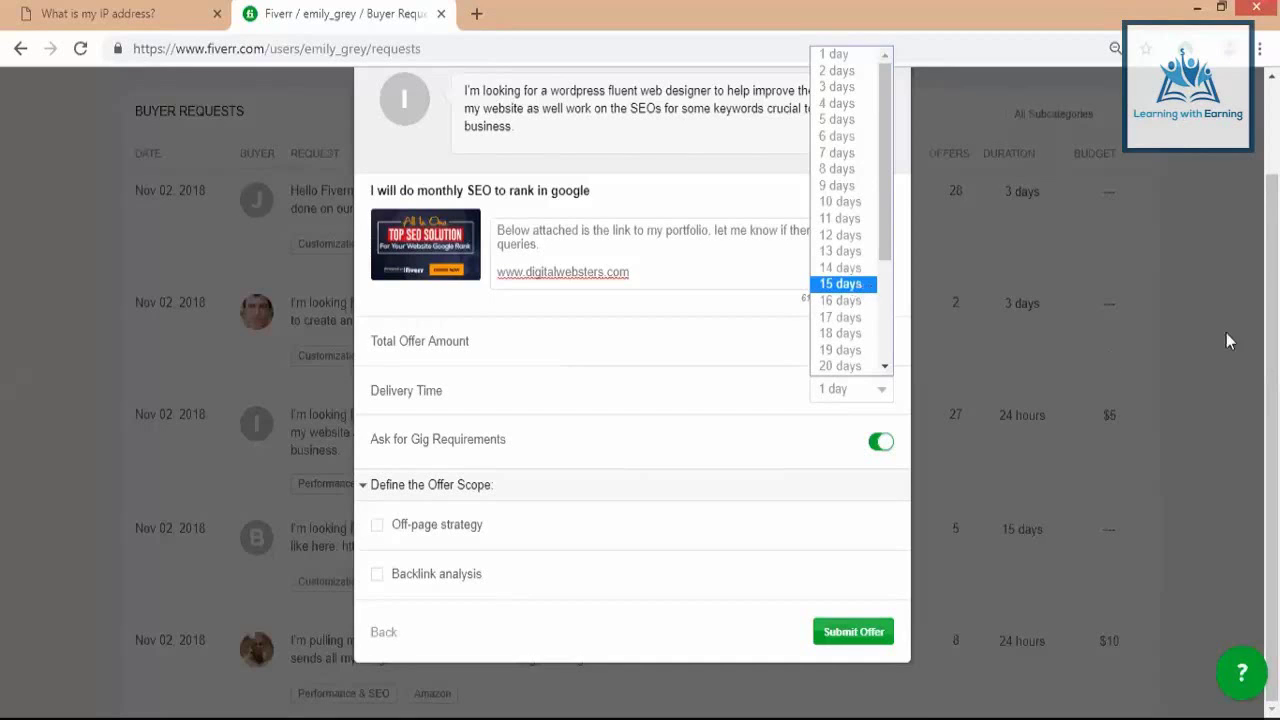
left_click(1098, 365)
left_click(1098, 365)
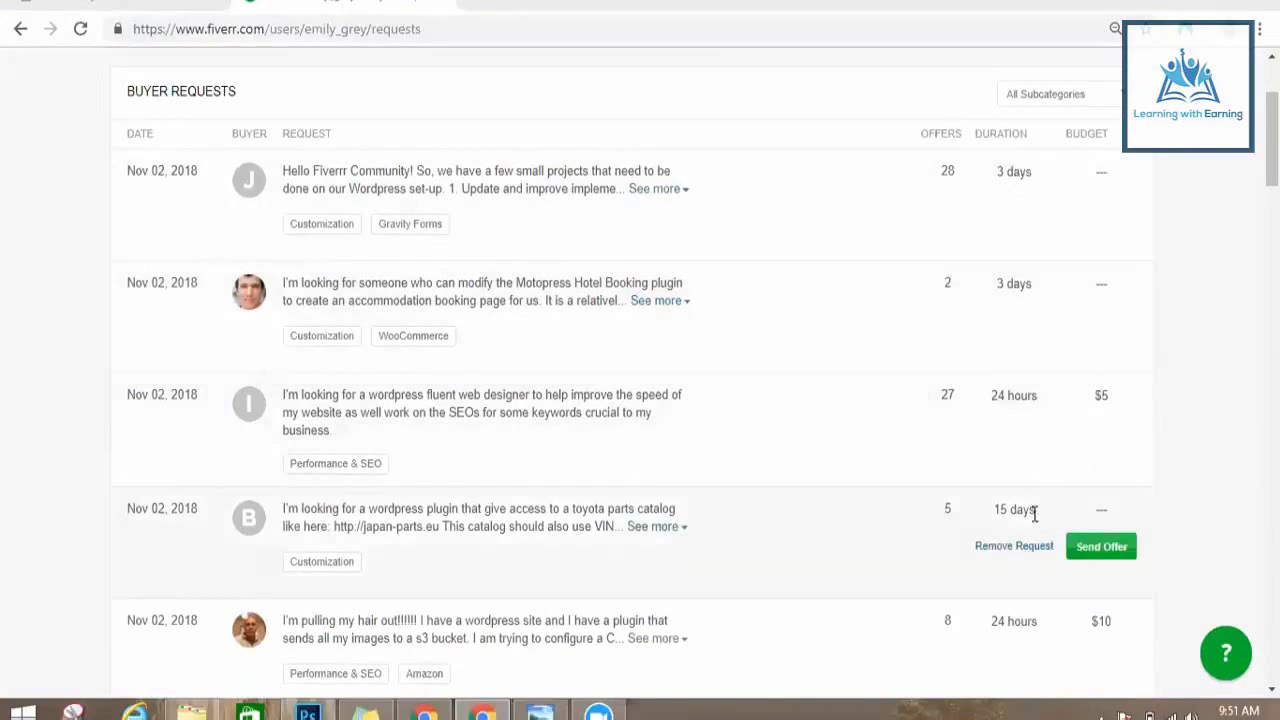
Step: Start an offer for the HTML5 one-product website request using the gig "I will develop a professional wordpress website design"
scroll(1032, 404, "down", 4)
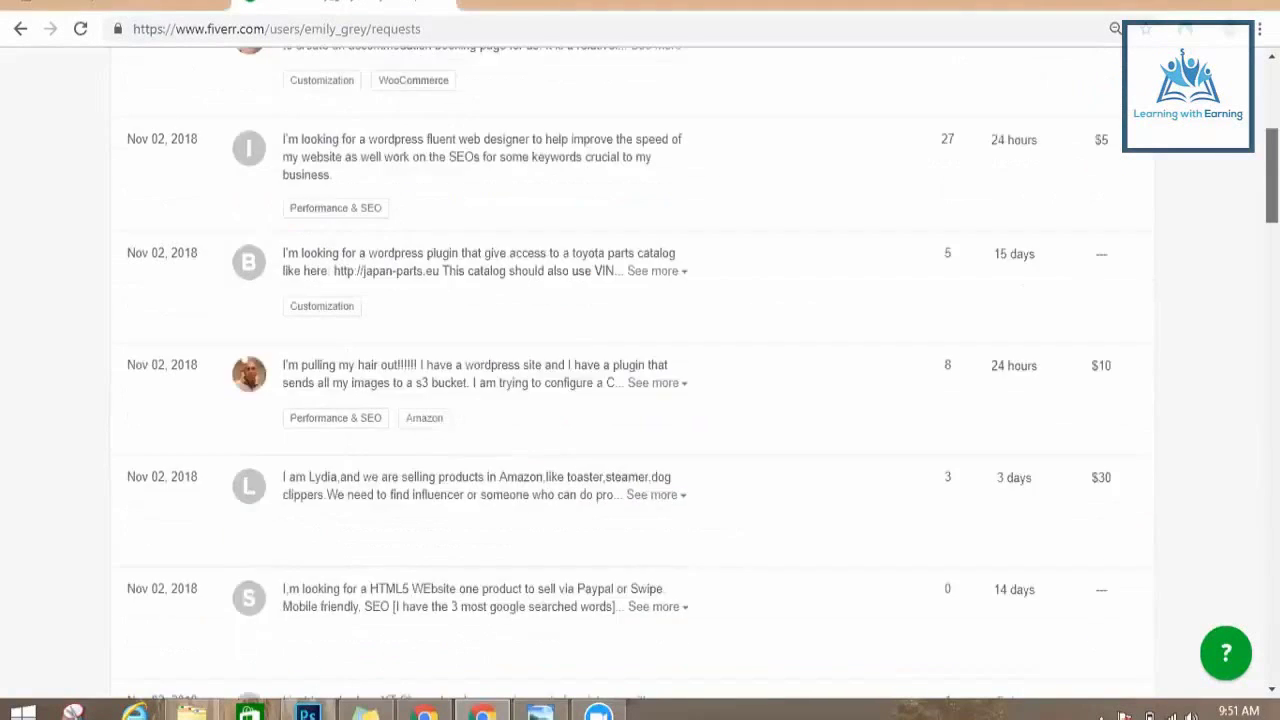
right_click(1045, 425)
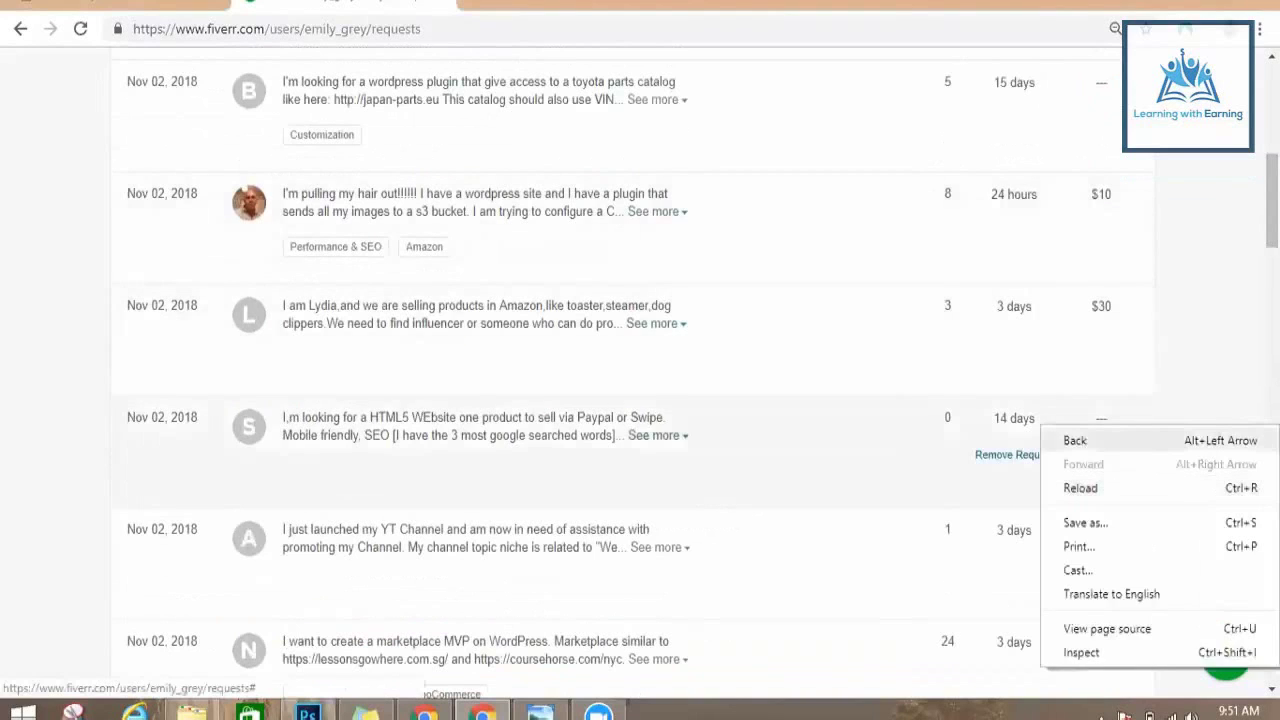
left_click(1228, 305)
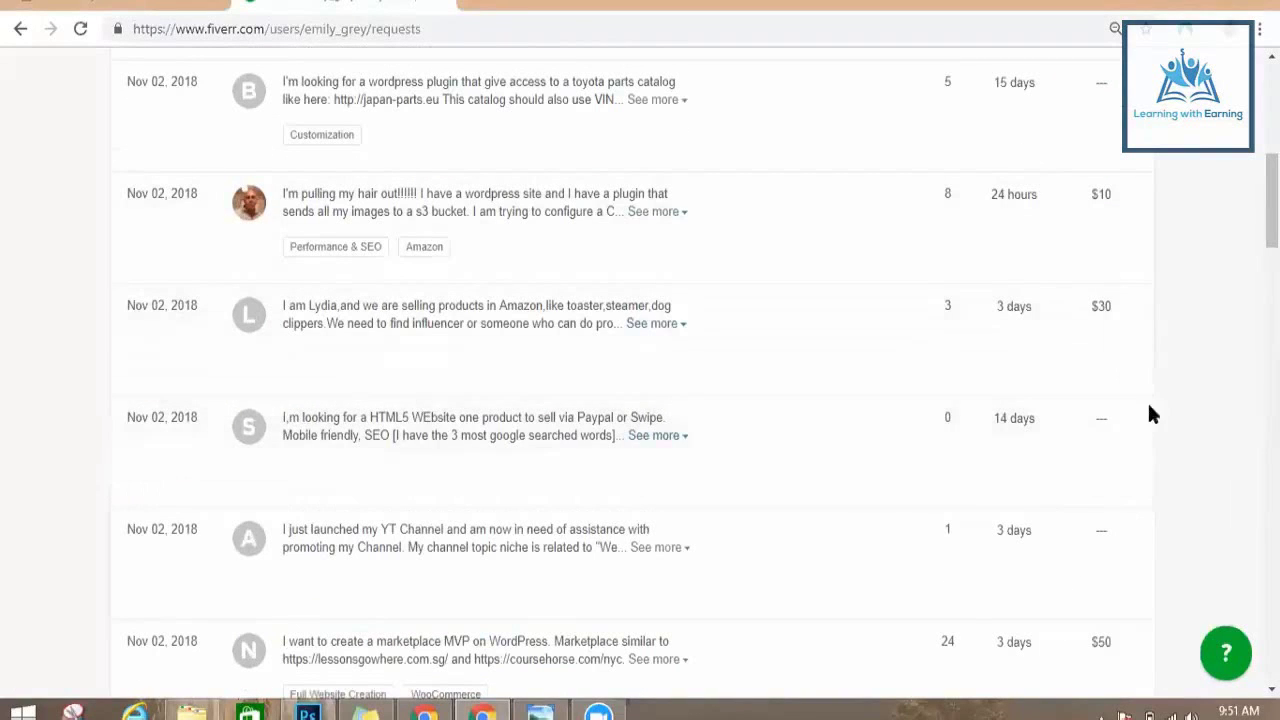
left_click(1105, 455)
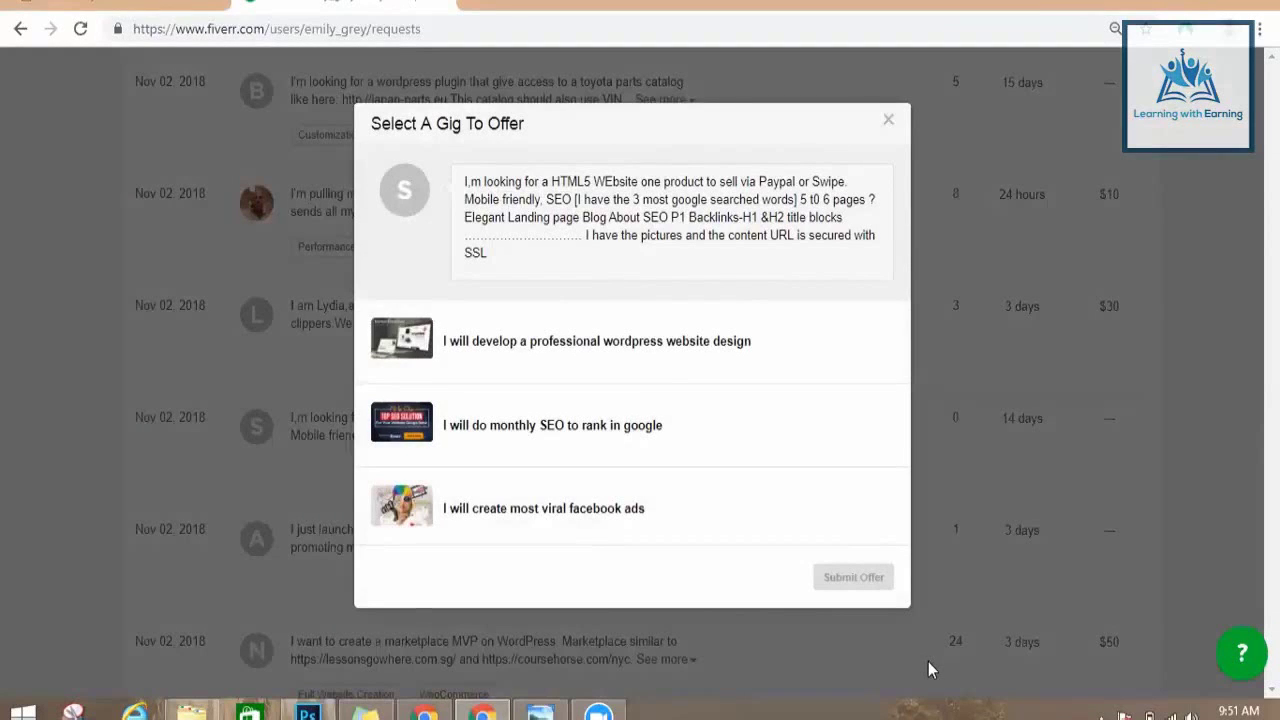
left_click(755, 339)
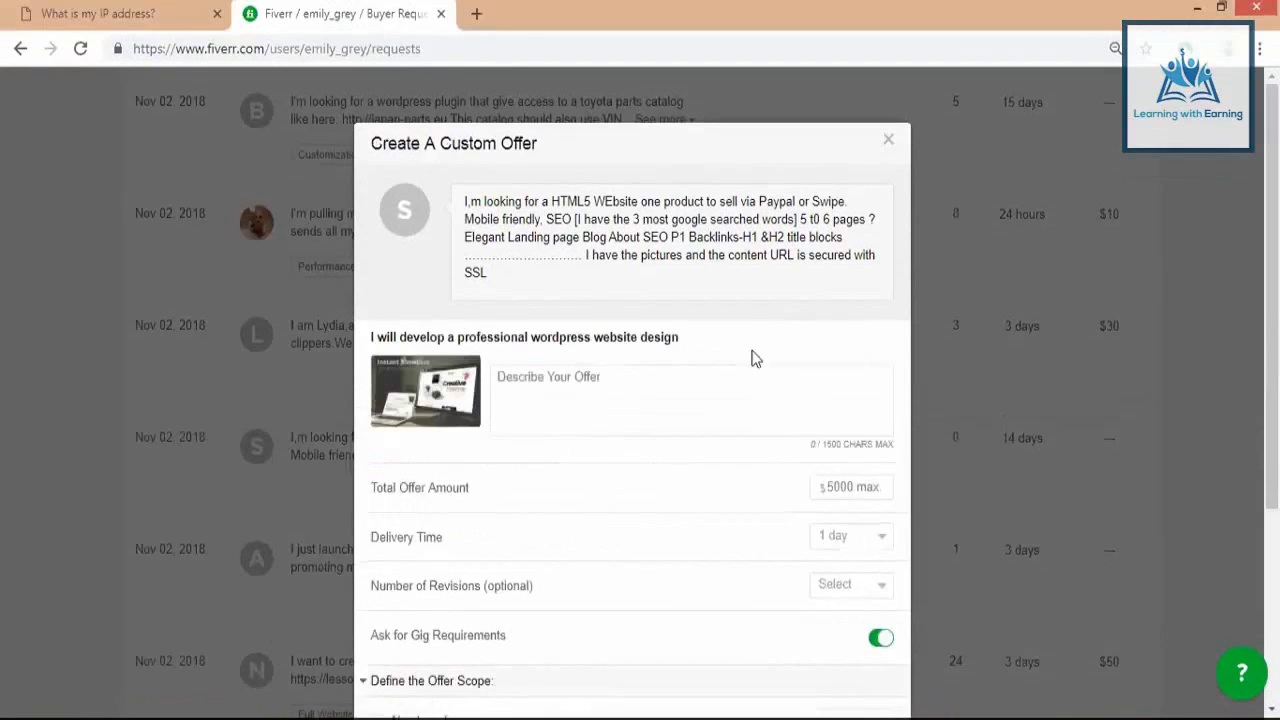
Step: Examine the delivery time and number of revisions choices in the WordPress website offer without picking any
left_click(684, 398)
scroll(710, 395, "down", 2)
left_click(860, 338)
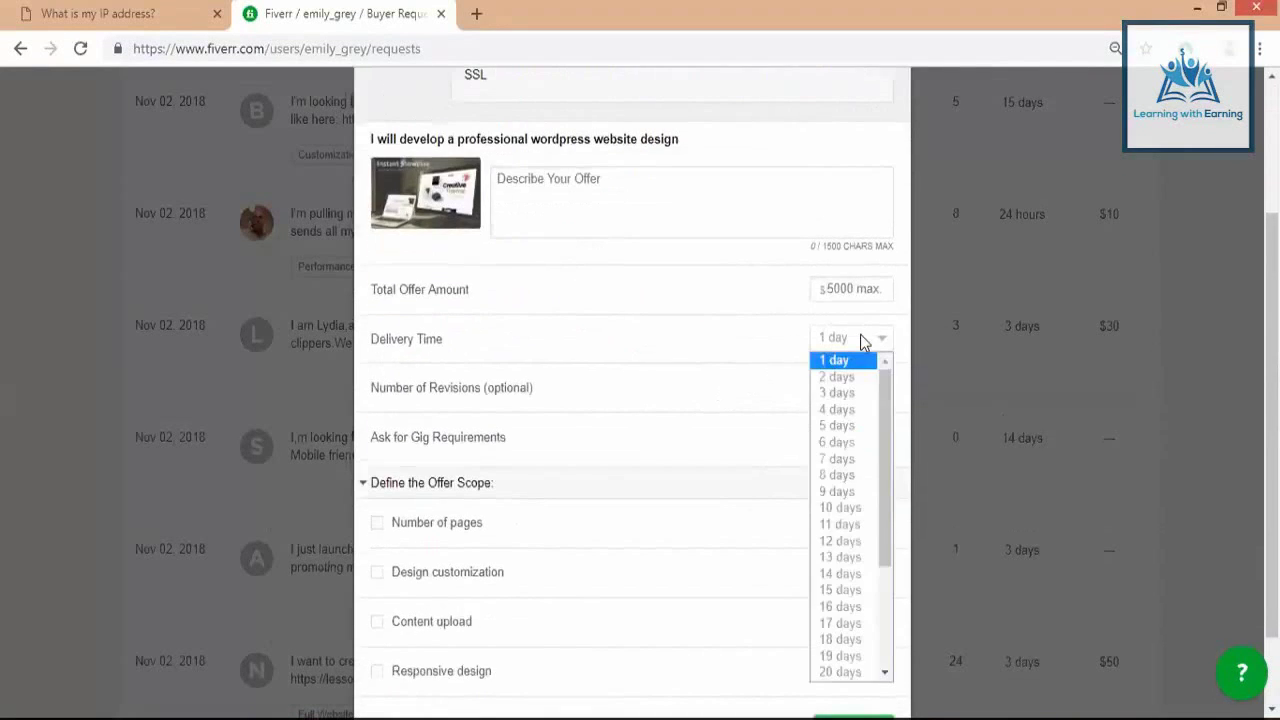
left_click(888, 340)
left_click(851, 388)
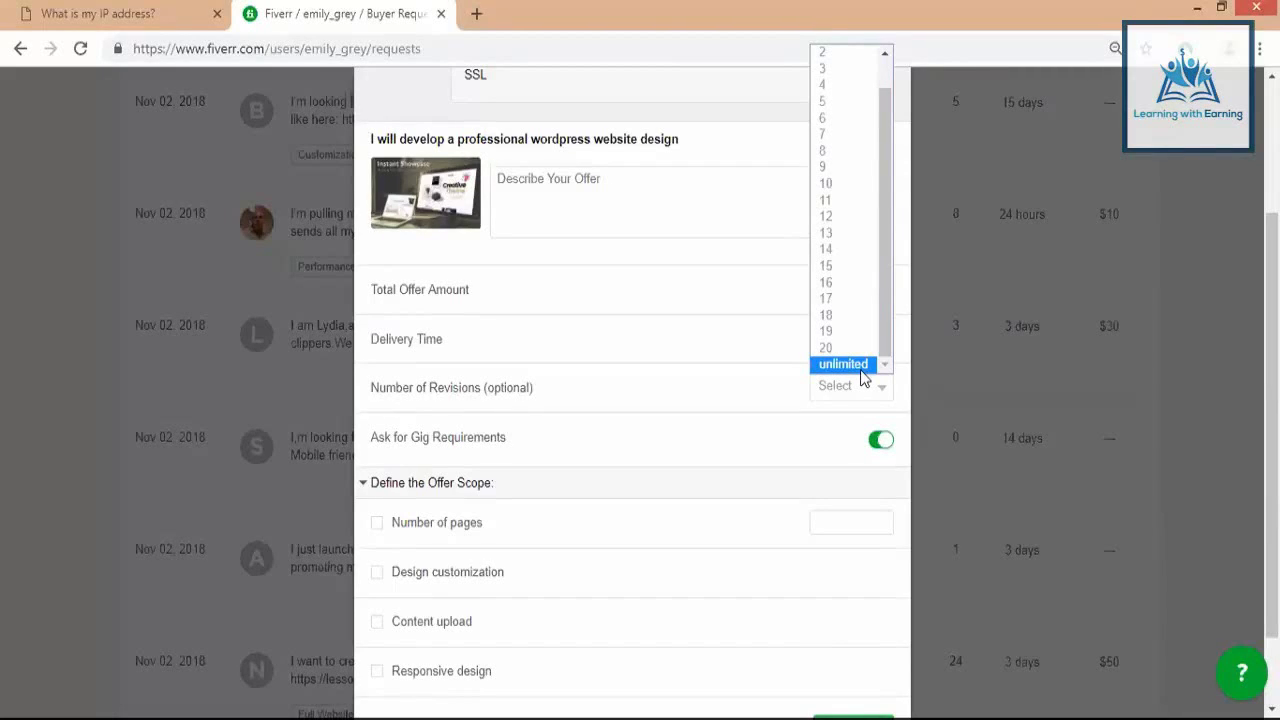
left_click(762, 486)
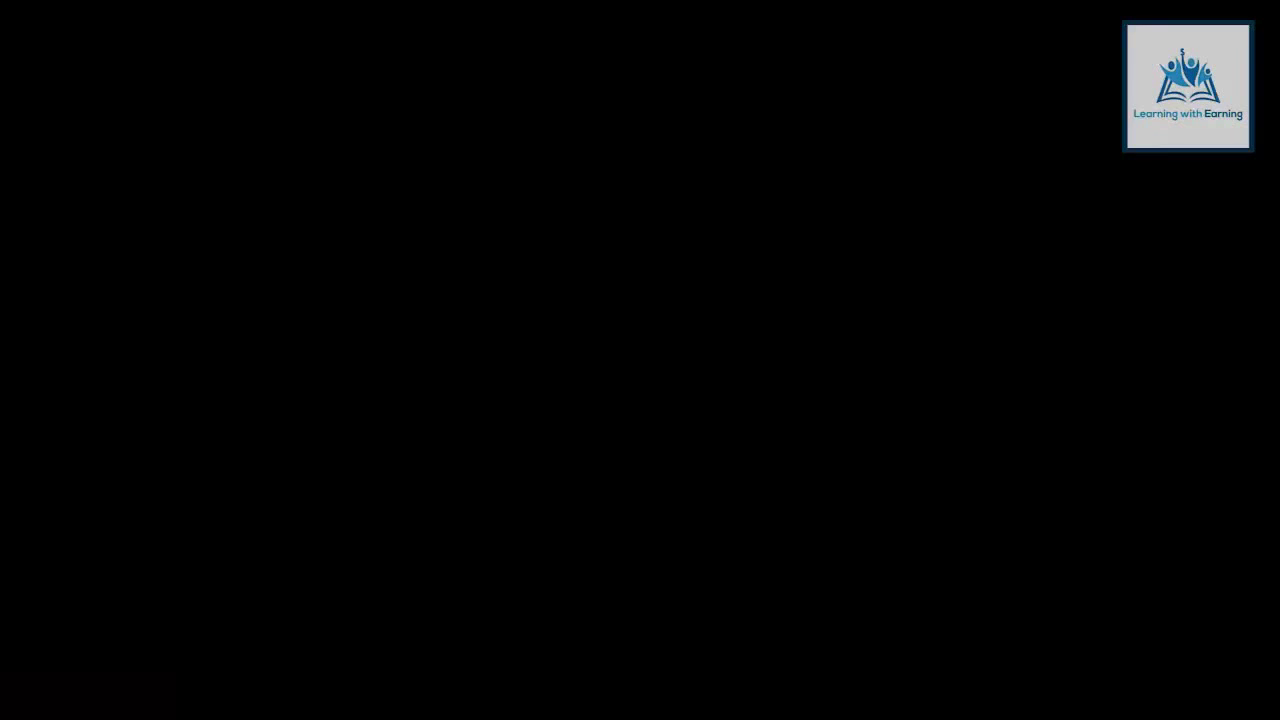